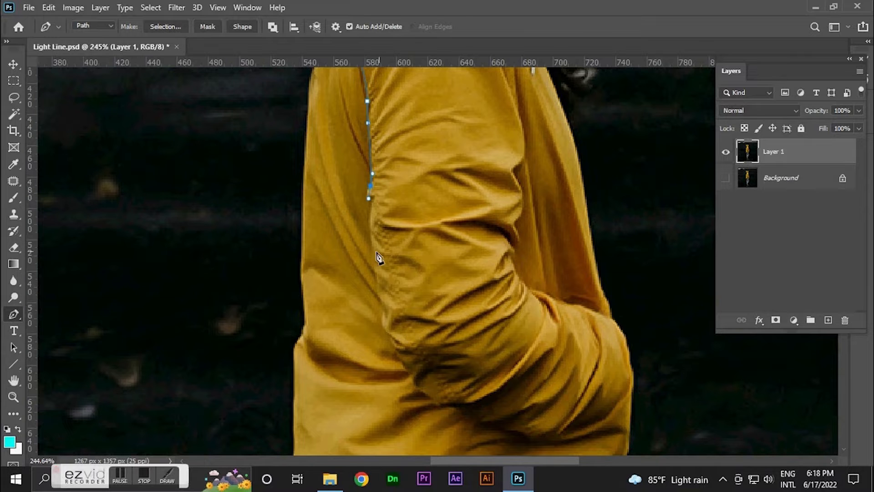
Continue the pen path down the sleeve's back seam, around under the elbow and across to the jacket's front edge.
drag(372, 264, 335, 195)
click(334, 237)
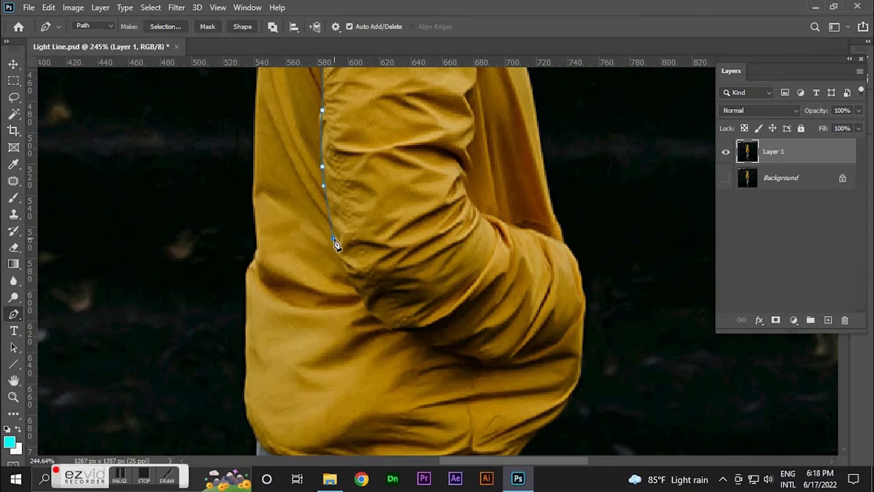
drag(361, 300, 372, 311)
drag(419, 349, 382, 278)
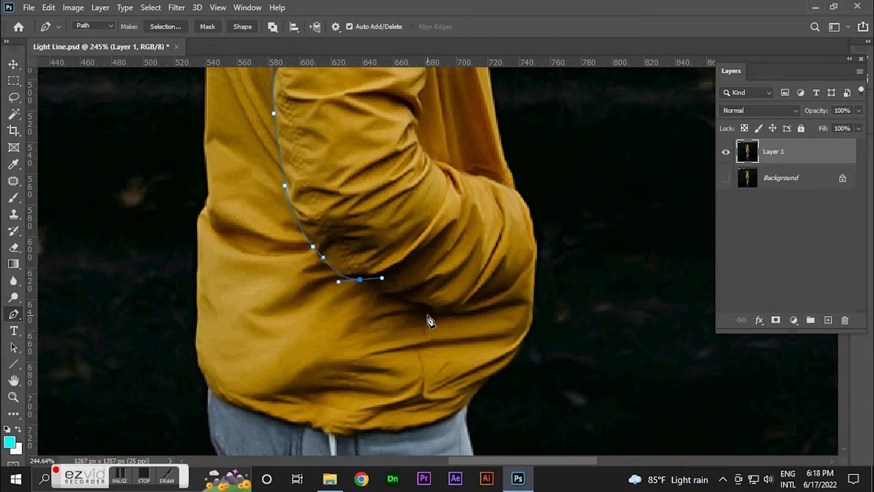
drag(436, 310, 557, 322)
click(531, 305)
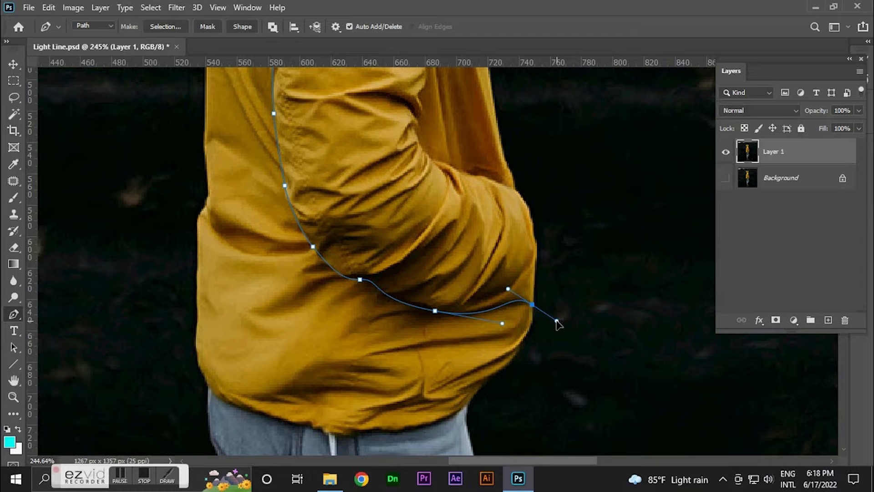
alt+click(531, 304)
scroll(518, 317, down, 2)
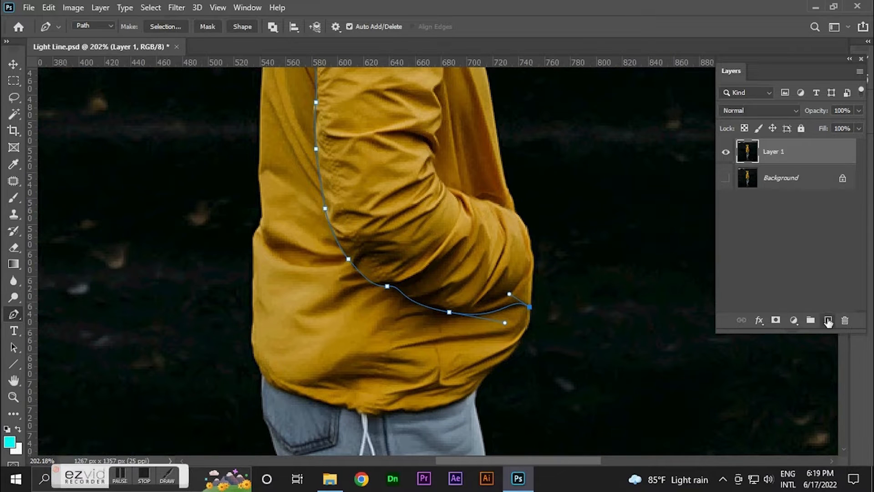
Add a new layer above Layer 1 and ready the Brush with a bright yellow foreground colour.
click(828, 320)
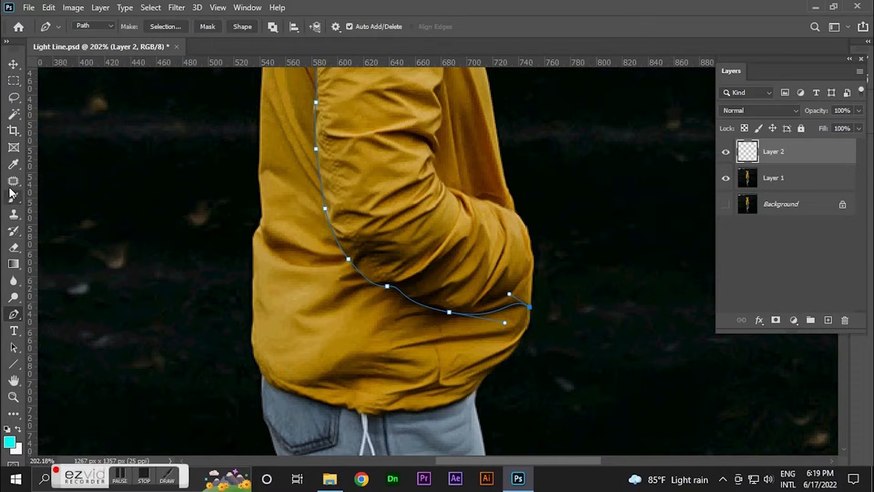
drag(14, 198, 61, 201)
click(67, 200)
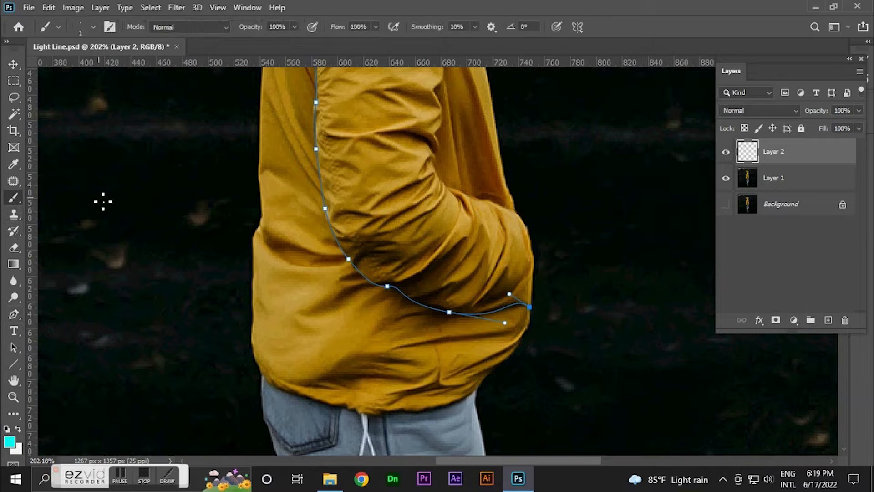
click(11, 442)
drag(714, 277, 714, 274)
click(815, 134)
Stroke the sleeve path with the Brush on Layer 2, without simulated pressure, and delete the path.
scroll(518, 314, up, 3)
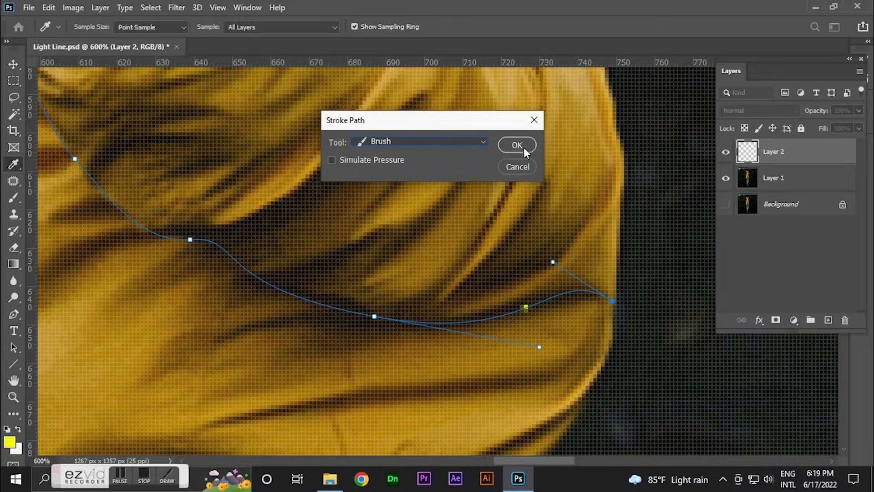
click(518, 145)
scroll(446, 237, down, 5)
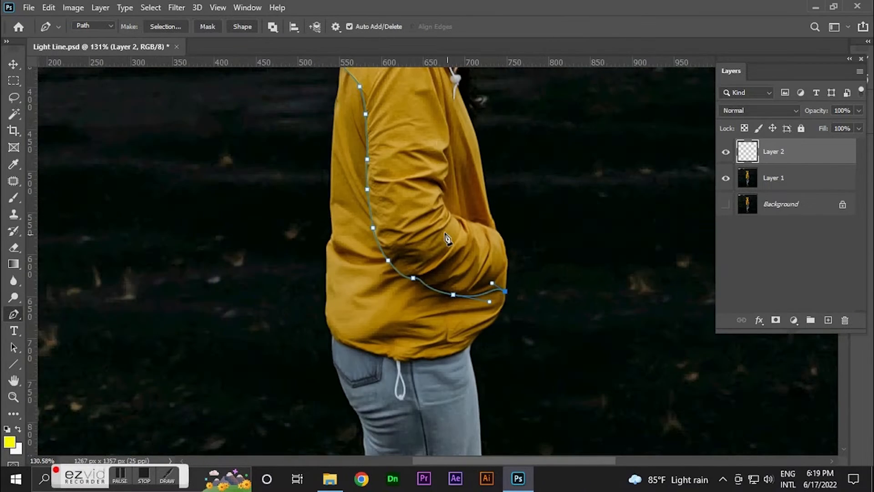
scroll(446, 237, up, 2)
key(Delete)
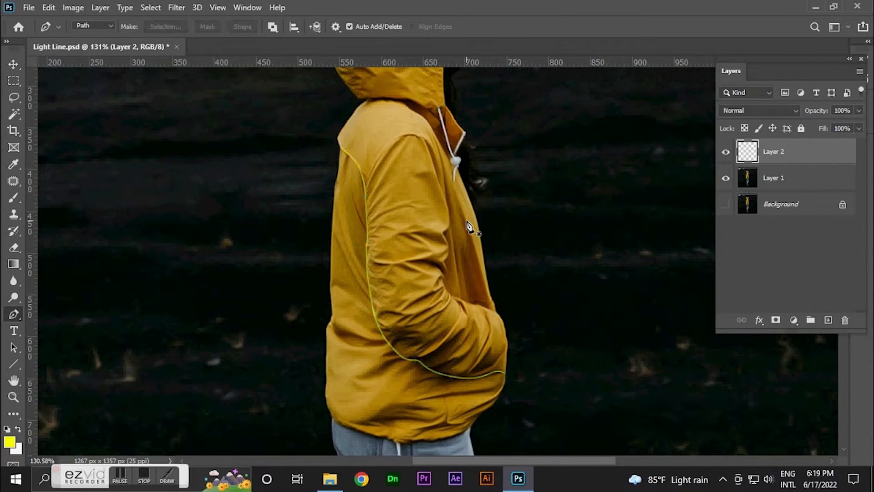
Compare the jacket with and without the yellow line by hiding and showing Layer 2.
click(725, 152)
click(725, 152)
click(726, 151)
click(726, 152)
click(726, 151)
click(726, 151)
Give Layer 2 an outer glow in bright yellow, colour #fffc00.
scroll(450, 264, down, 2)
scroll(460, 255, up, 2)
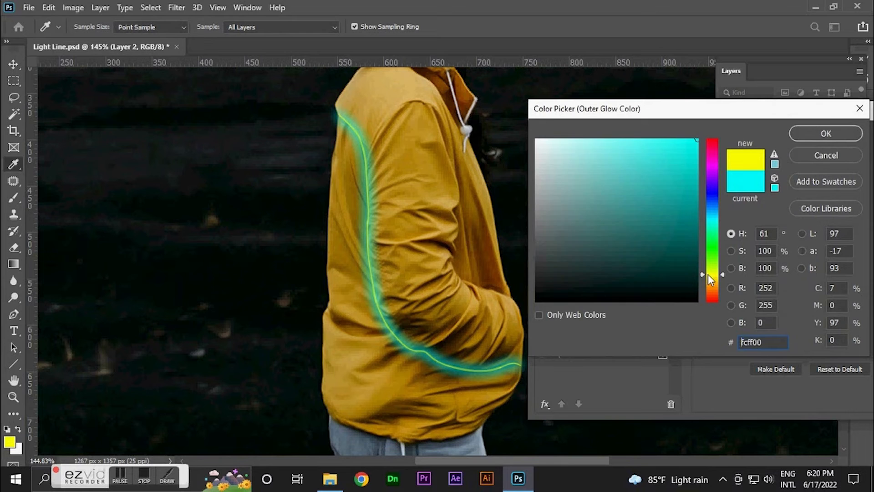
drag(708, 274, 714, 276)
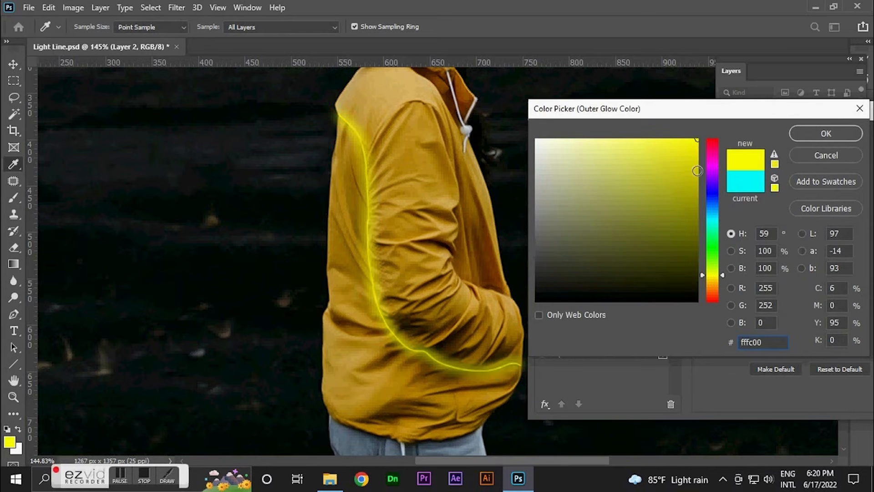
click(816, 136)
Fine-tune the size and range of Layer 2's outer glow.
mouse_move(776, 114)
mouse_down()
mouse_move(724, 108)
mouse_move(770, 99)
mouse_up()
mouse_move(759, 321)
mouse_down()
mouse_move(750, 317)
mouse_move(758, 317)
mouse_up()
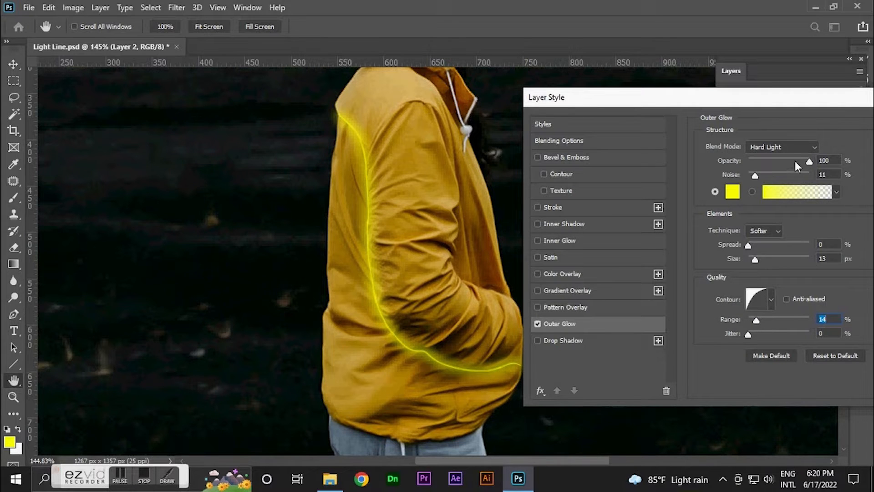
drag(757, 258, 754, 258)
drag(764, 320, 747, 324)
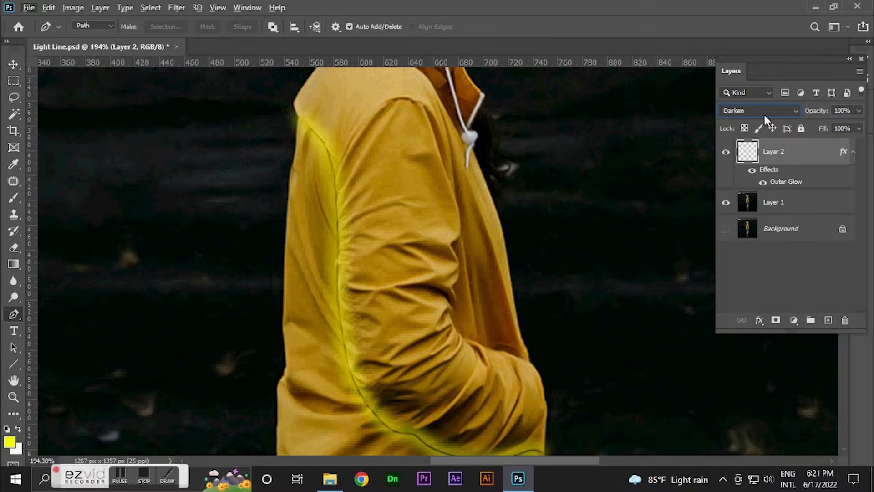
Try Layer 2 in a series of blend modes, including Lighten, Overlay, Hard Light, Difference, Color and Luminosity.
scroll(764, 114, down, 4)
scroll(763, 115, down, 1)
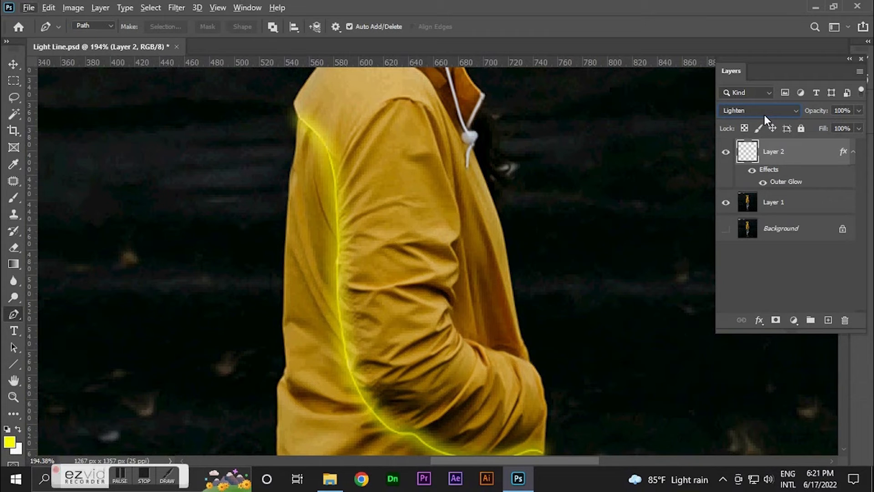
scroll(764, 114, down, 5)
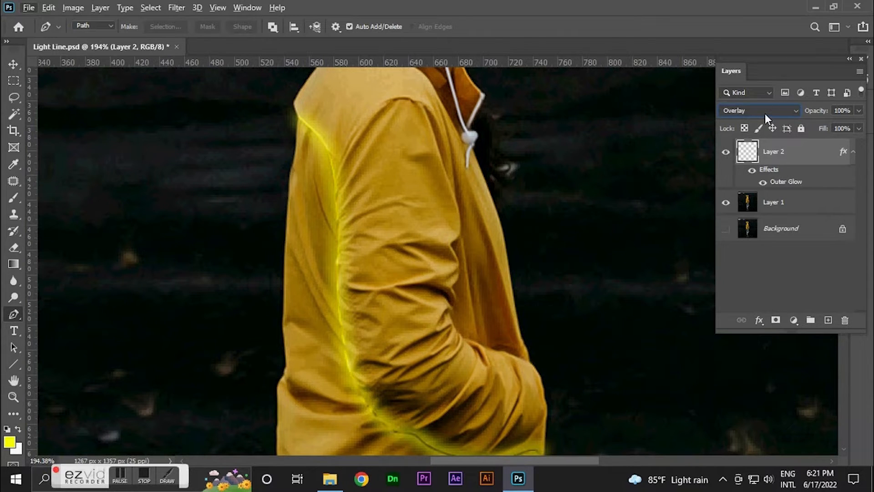
scroll(765, 113, down, 2)
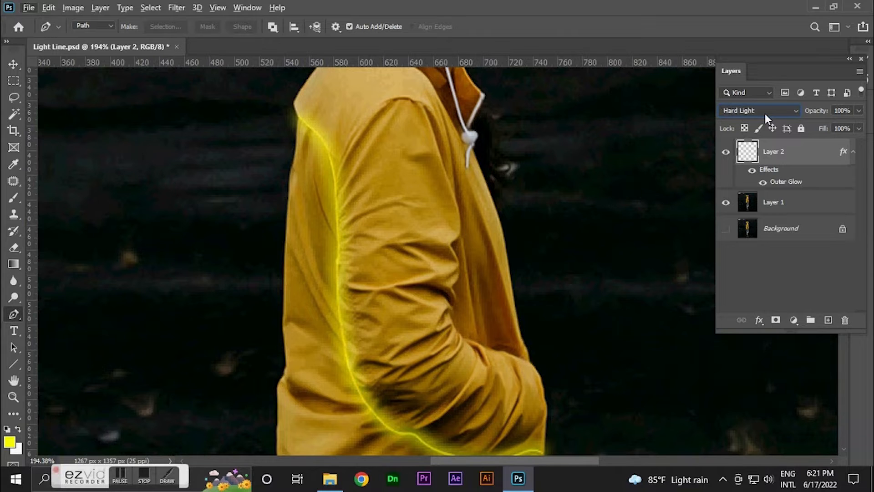
scroll(765, 113, down, 5)
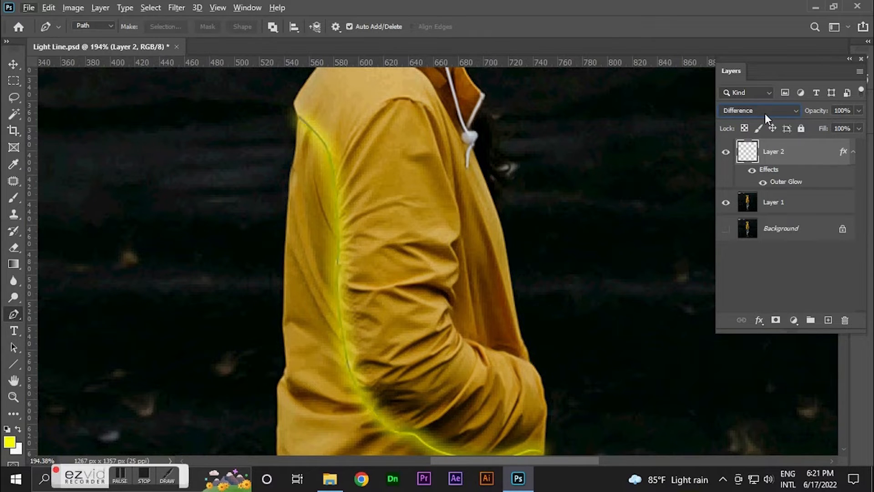
scroll(765, 114, down, 6)
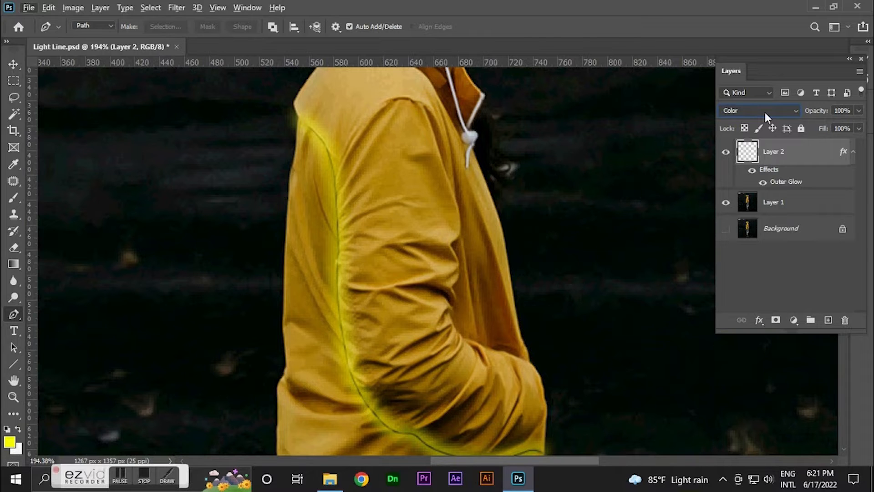
scroll(765, 112, down, 1)
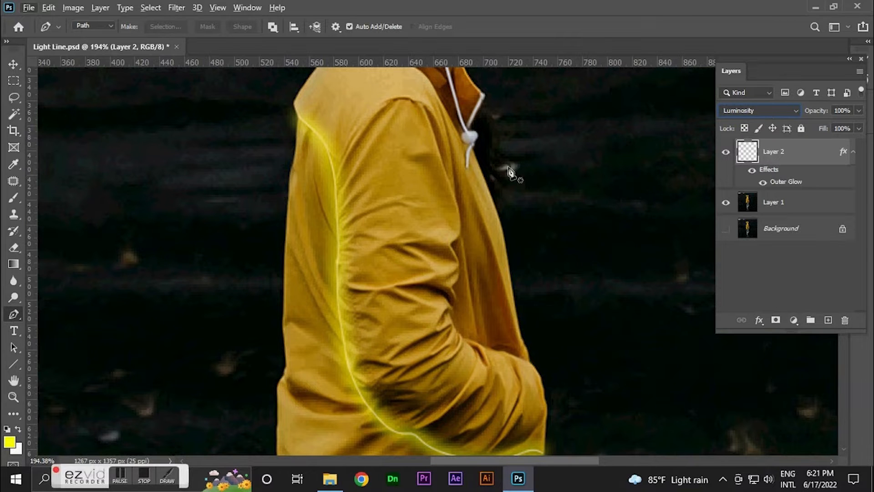
key(v)
scroll(441, 227, down, 4)
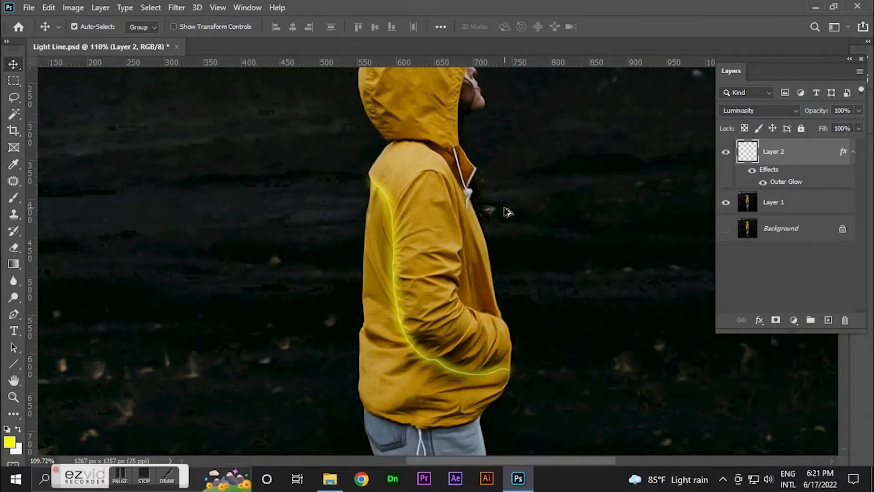
Create a new layer above Layer 2 and start a pen path from the glowing back seam over the sleeve's shoulder and down its front edge.
scroll(508, 211, up, 1)
key(ctrl+shift+alt+n)
key(p)
scroll(404, 189, up, 3)
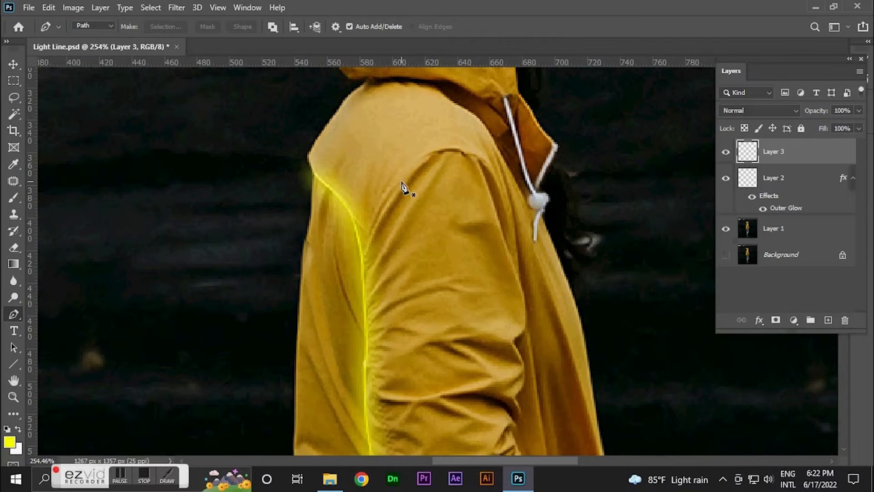
scroll(486, 196, up, 2)
scroll(478, 150, up, 5)
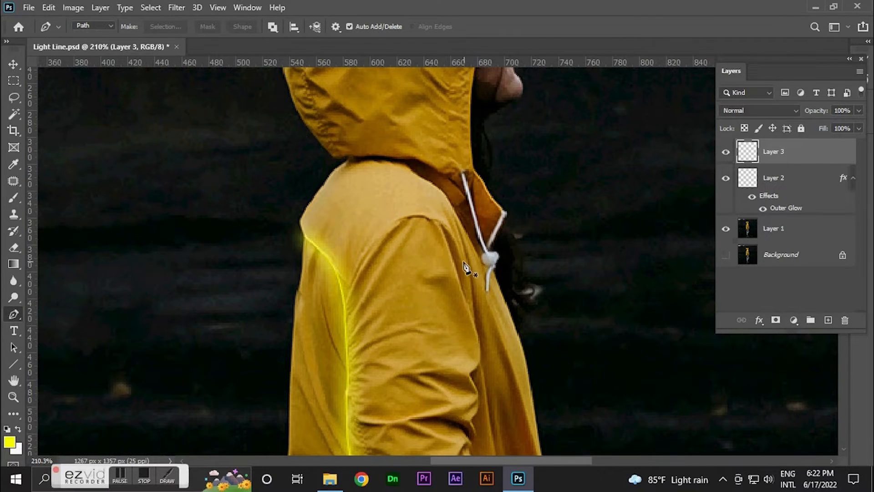
click(347, 291)
drag(439, 222, 500, 251)
drag(475, 321, 479, 385)
key(ctrl+z)
scroll(442, 231, up, 3)
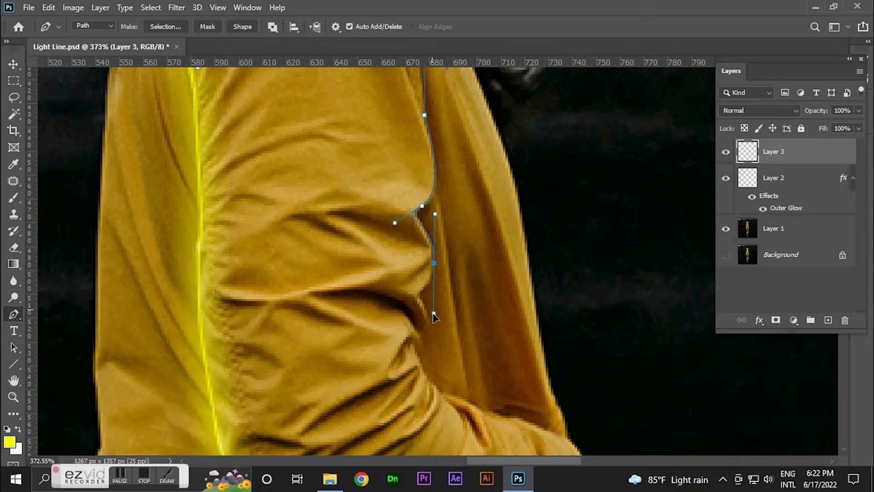
Continue the pen path along the sleeve's front folds, around the inner elbow and along the forearm towards the pocket.
scroll(433, 273, up, 2)
drag(412, 190, 394, 223)
click(412, 213)
key(ctrl+z)
alt+click(412, 191)
alt+click(408, 217)
drag(438, 279, 468, 294)
alt+click(439, 278)
click(479, 298)
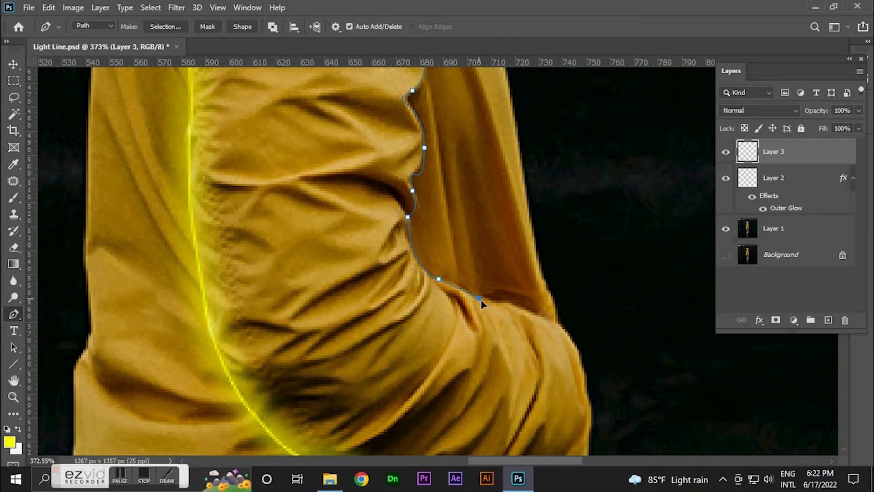
drag(560, 325, 571, 334)
Stroke the front sleeve path on Layer 3 with the yellow Brush and remove the path.
scroll(539, 318, down, 6)
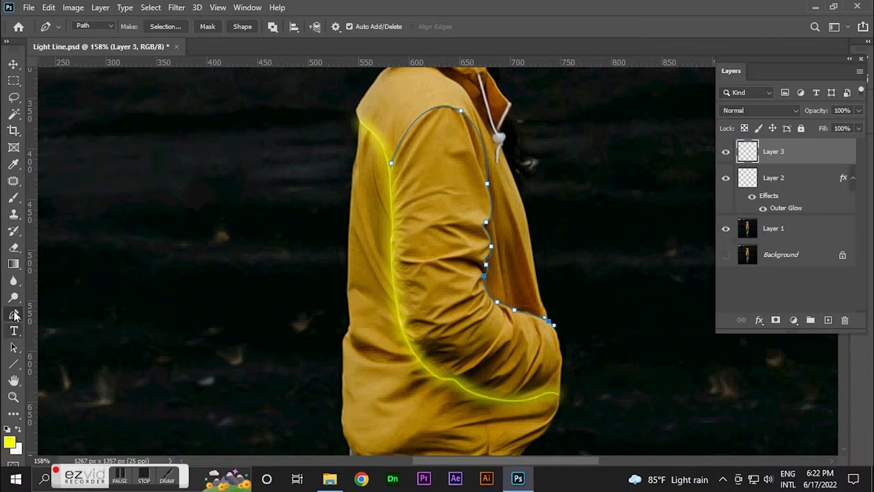
click(14, 197)
scroll(408, 143, up, 10)
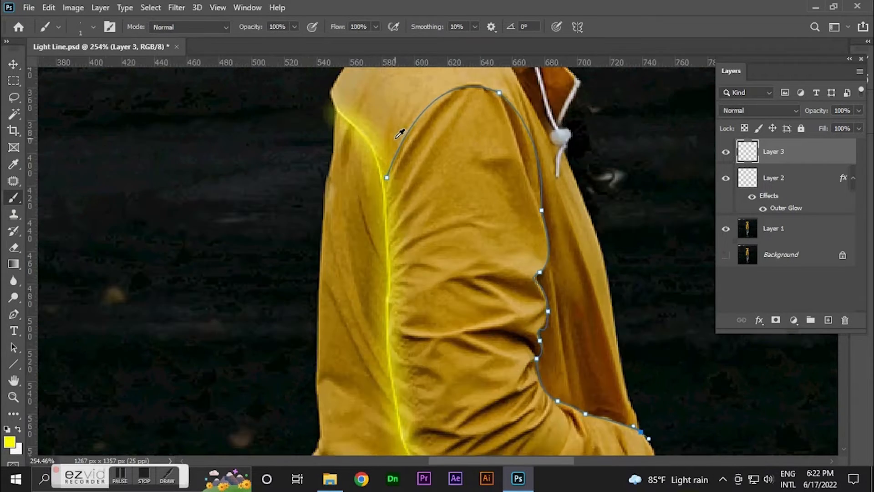
key(p)
scroll(416, 225, down, 10)
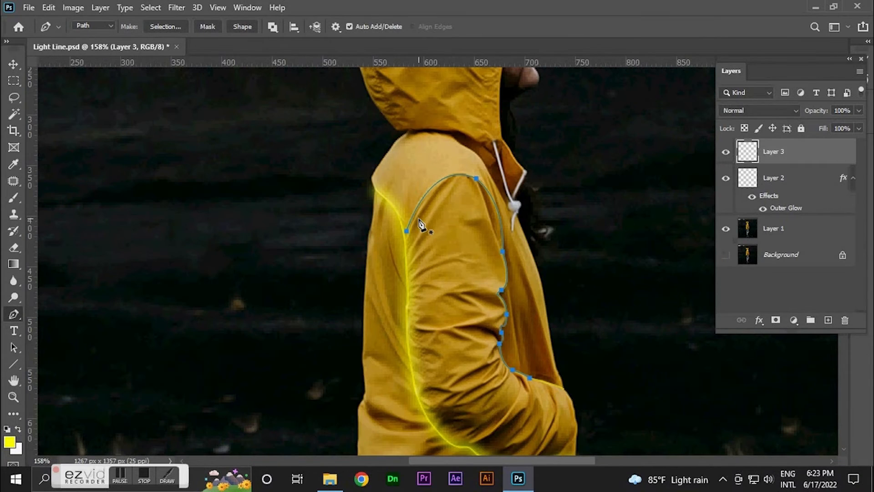
key(Return)
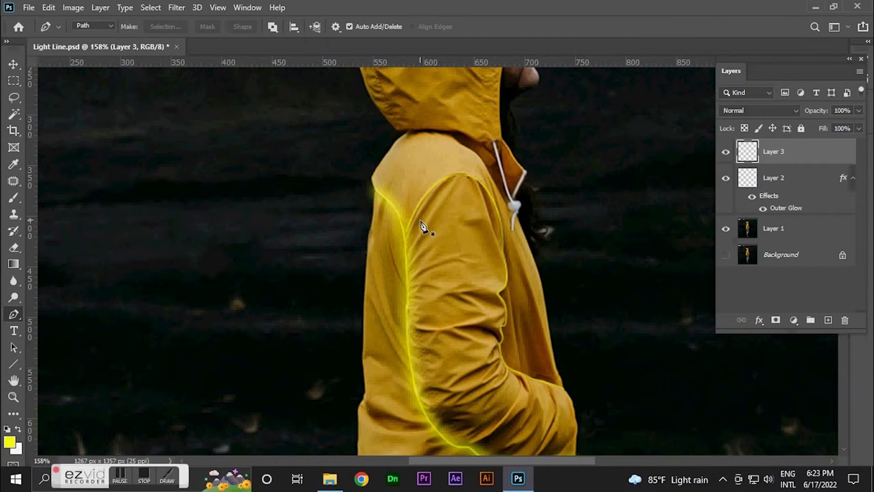
Copy the layer style from Layer 2 and paste it onto Layer 3.
click(772, 181)
right_click(793, 182)
click(690, 293)
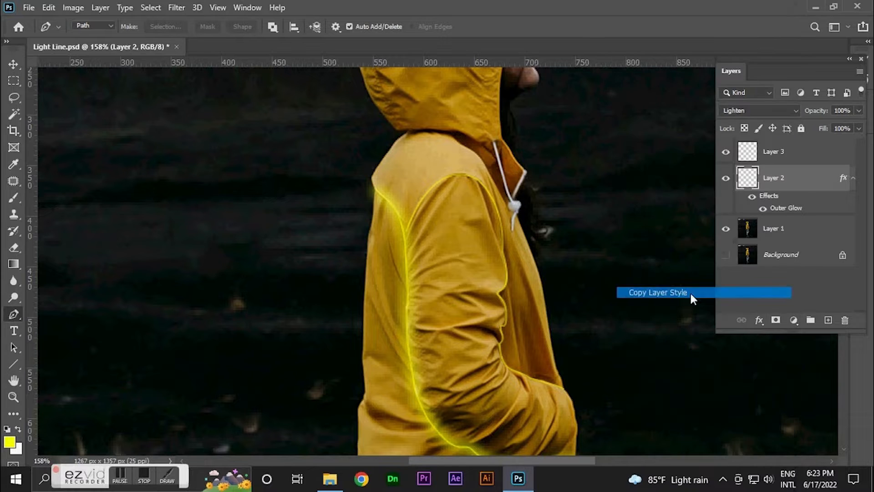
click(795, 151)
right_click(795, 151)
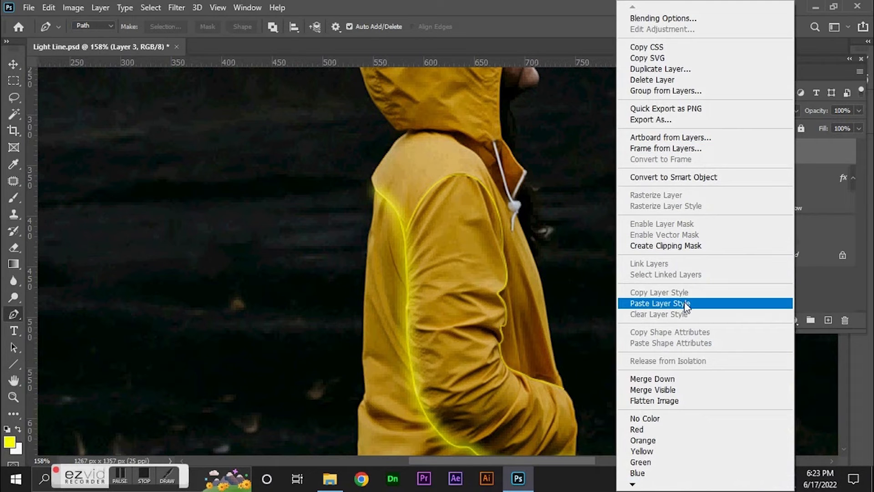
click(687, 303)
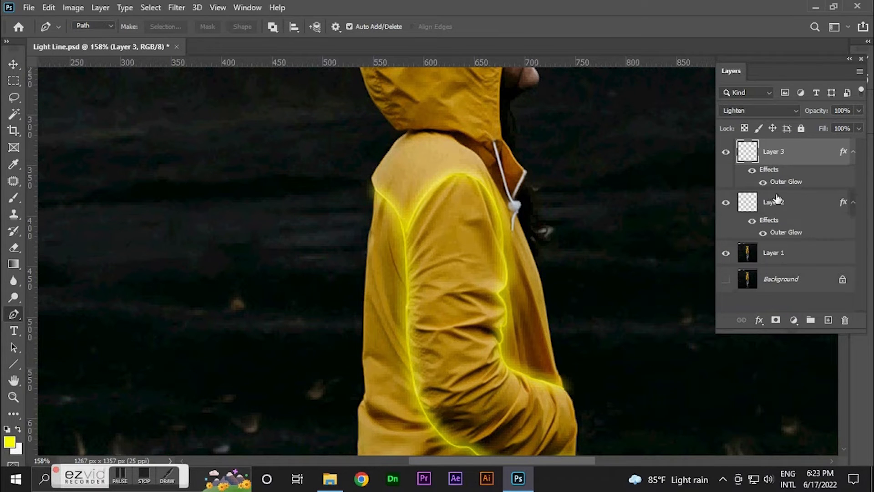
click(777, 199)
Create a new layer above Layer 3 and start a pen path up the jacket's lower back edge from near the hem.
key(ctrl+0)
click(828, 320)
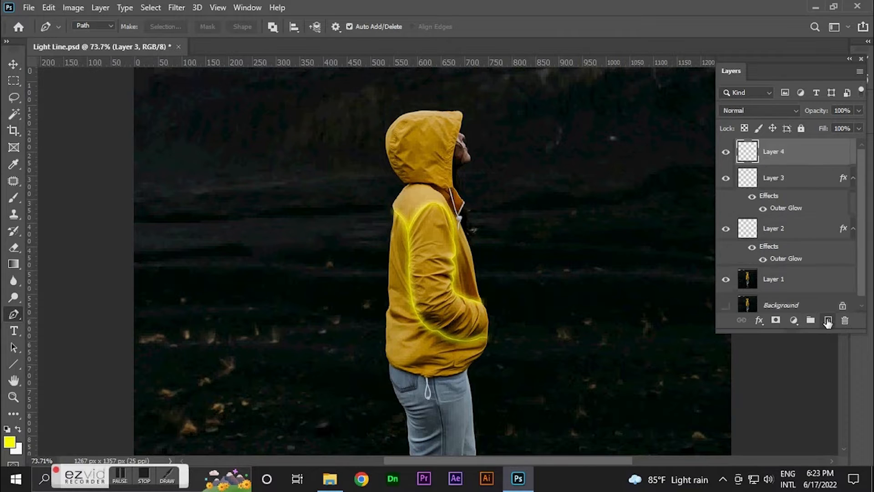
scroll(476, 241, up, 3)
scroll(398, 278, up, 3)
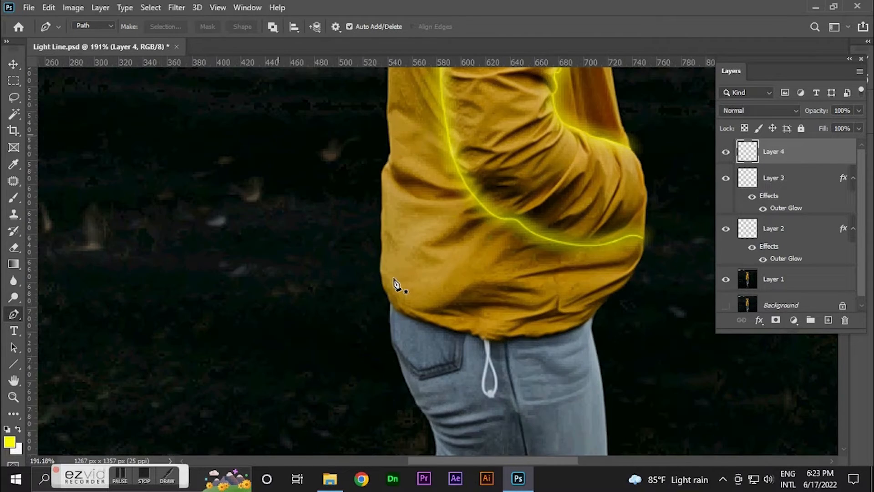
scroll(476, 345, down, 4)
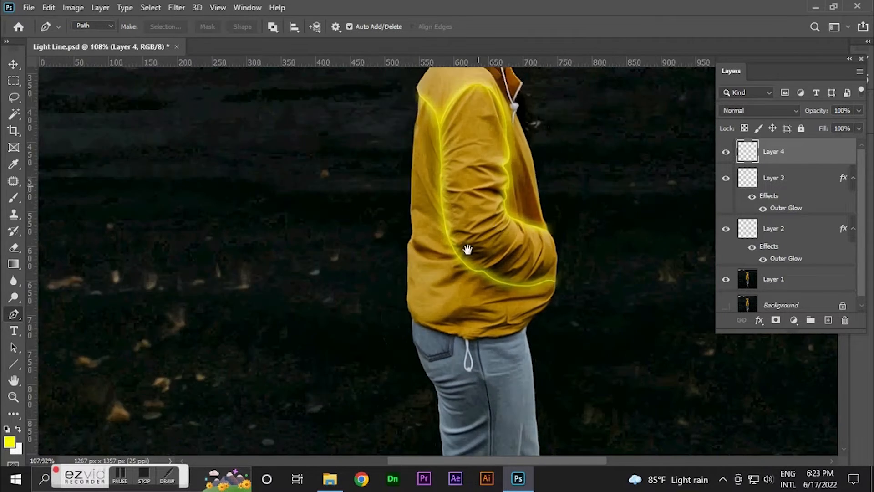
scroll(380, 332, up, 3)
scroll(382, 332, up, 3)
click(404, 338)
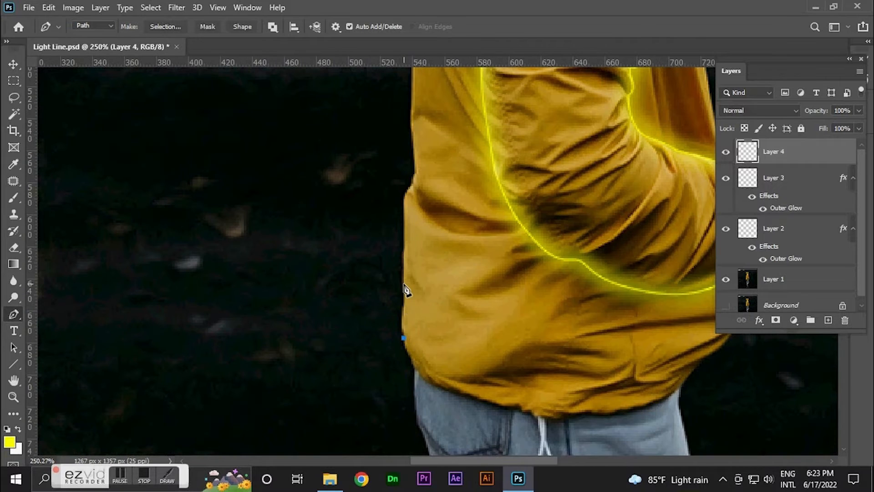
drag(405, 250, 405, 284)
Continue the pen path up the jacket's back and shoulder to the neck and around the back of the hood.
scroll(407, 288, up, 1)
drag(410, 137, 378, 409)
click(361, 367)
drag(438, 265, 464, 248)
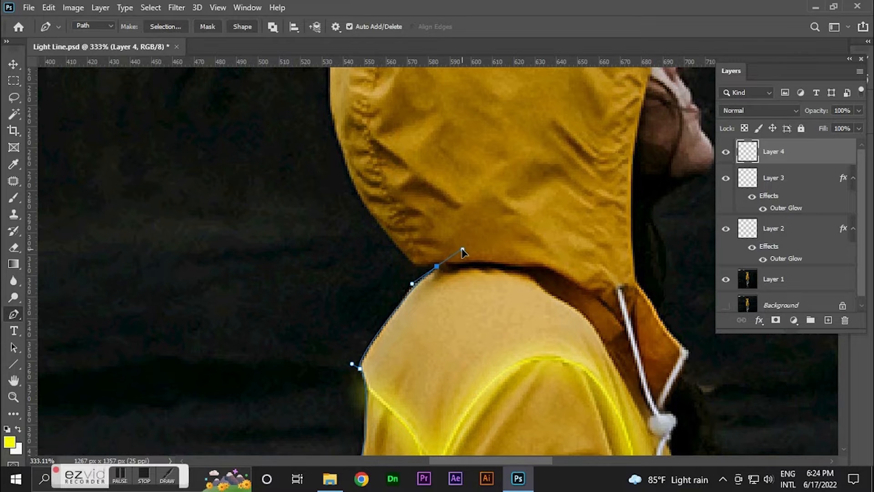
drag(390, 265, 404, 288)
scroll(404, 287, up, 3)
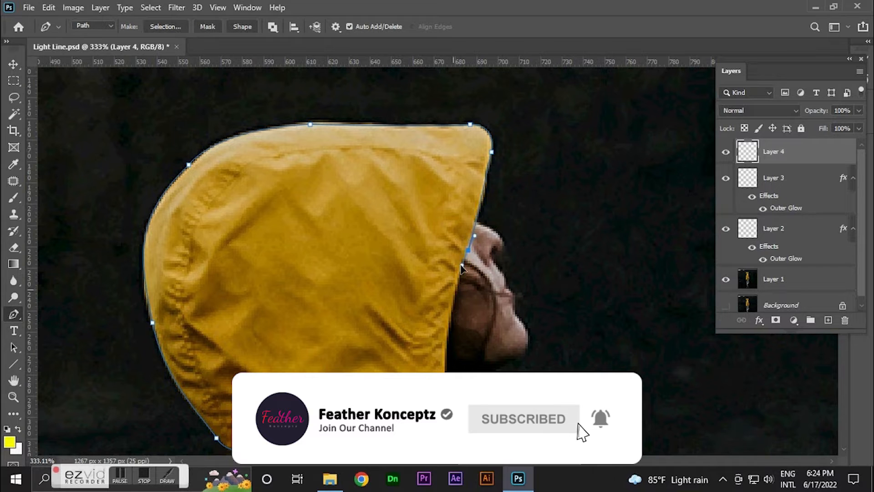
Continue the pen path down the hood's front edge and along the collar to its pointed tip.
drag(462, 266, 450, 193)
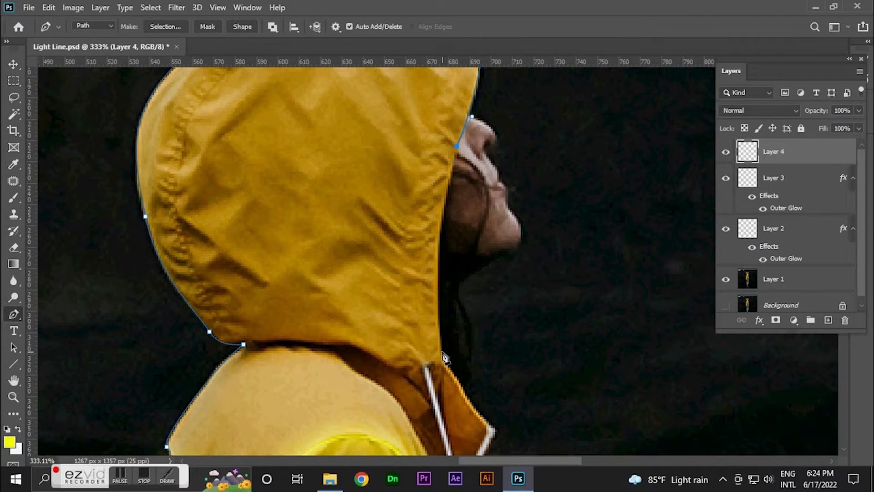
drag(442, 351, 458, 454)
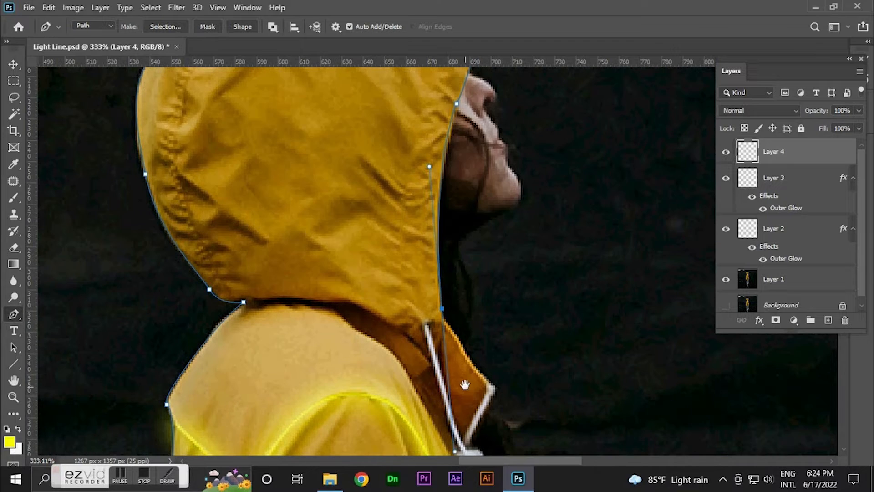
drag(464, 384, 410, 231)
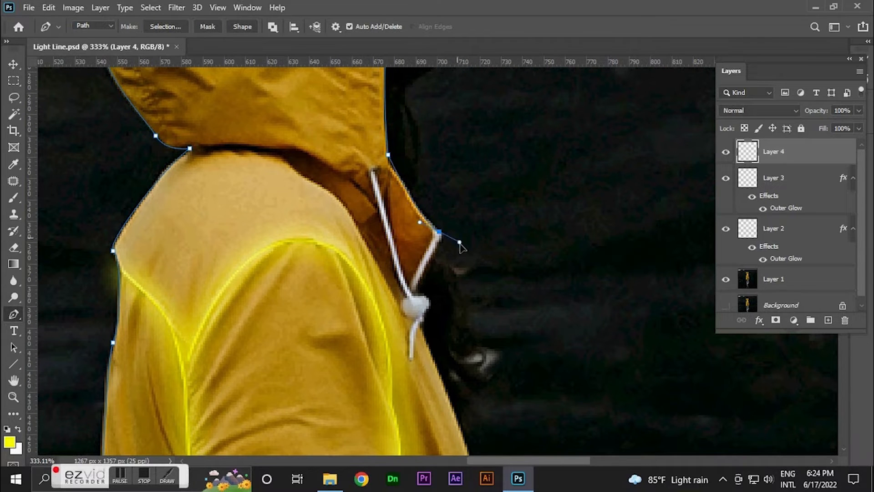
drag(411, 195, 456, 243)
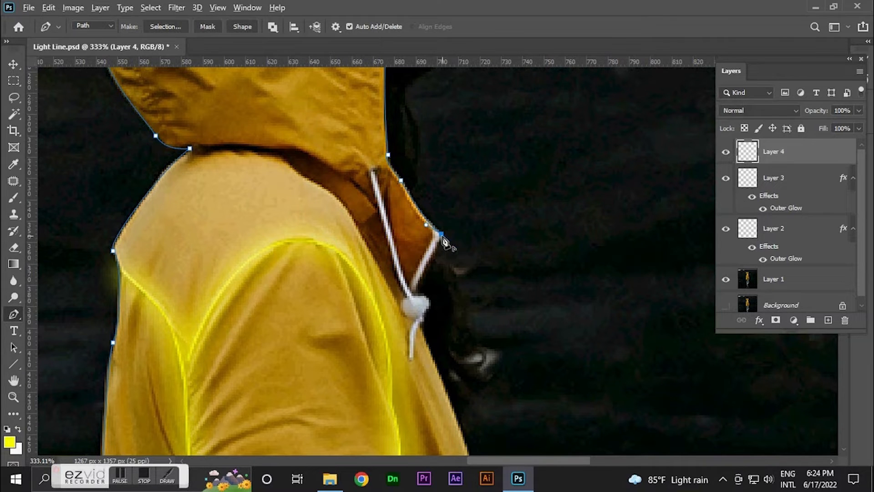
alt+click(441, 235)
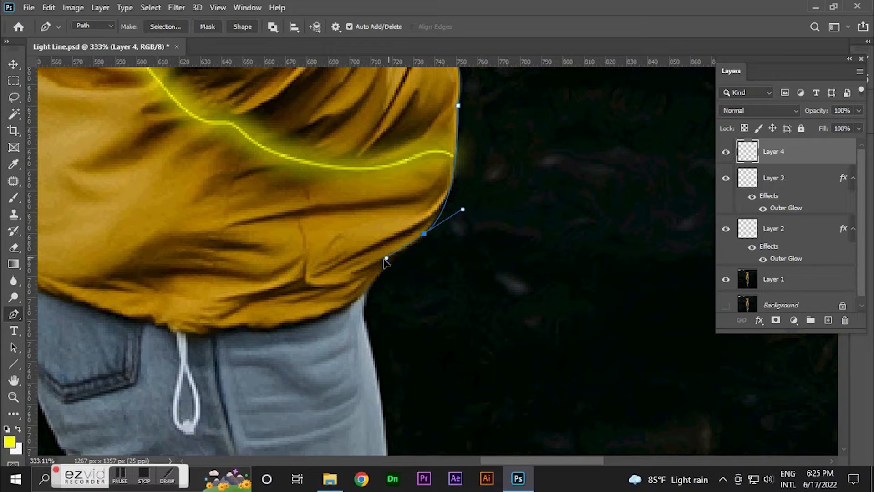
Extend the pen path around the jacket's lower front corner onto the hem above the jeans.
drag(385, 260, 550, 220)
click(424, 235)
click(369, 287)
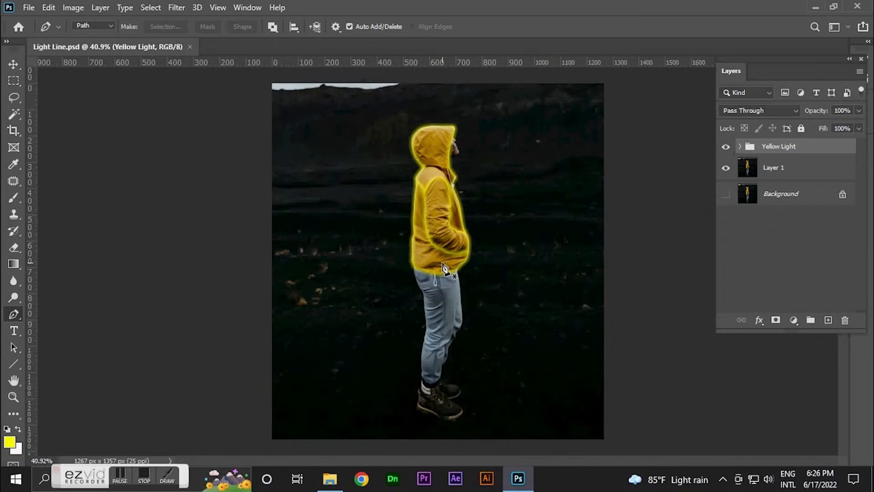
Examine the glowing jacket outline up close and the layers inside the Yellow Light group.
scroll(460, 214, up, 6)
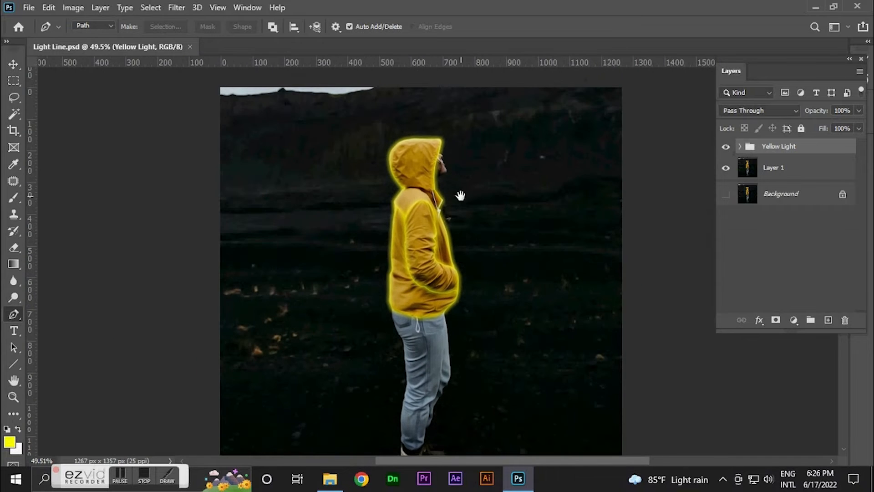
scroll(458, 187, up, 2)
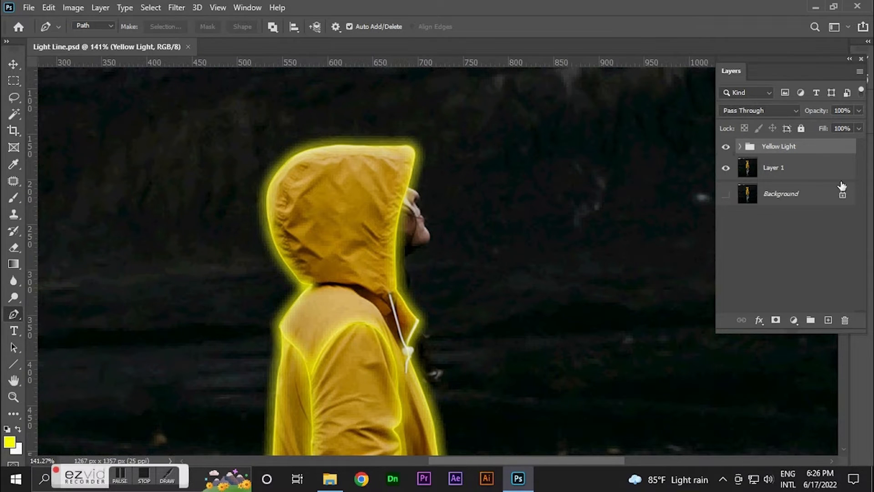
click(740, 147)
click(782, 173)
click(779, 217)
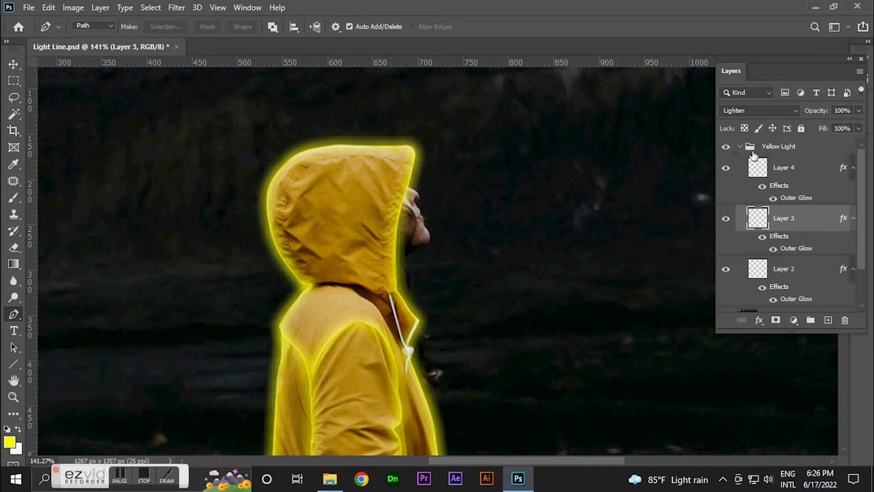
click(789, 264)
click(741, 146)
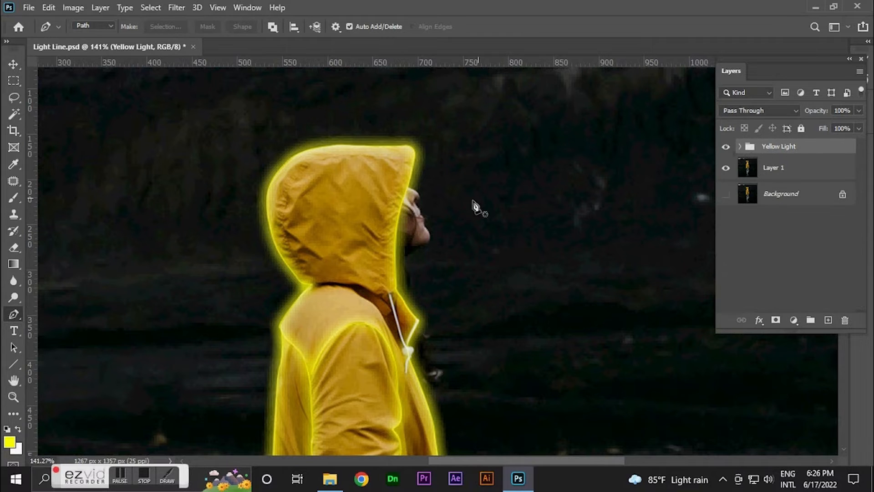
Select Layer 1 and start a pen path from the jacket hem down the jeans' rear edge past the back pocket.
scroll(428, 225, down, 5)
drag(399, 308, 415, 203)
scroll(415, 203, up, 2)
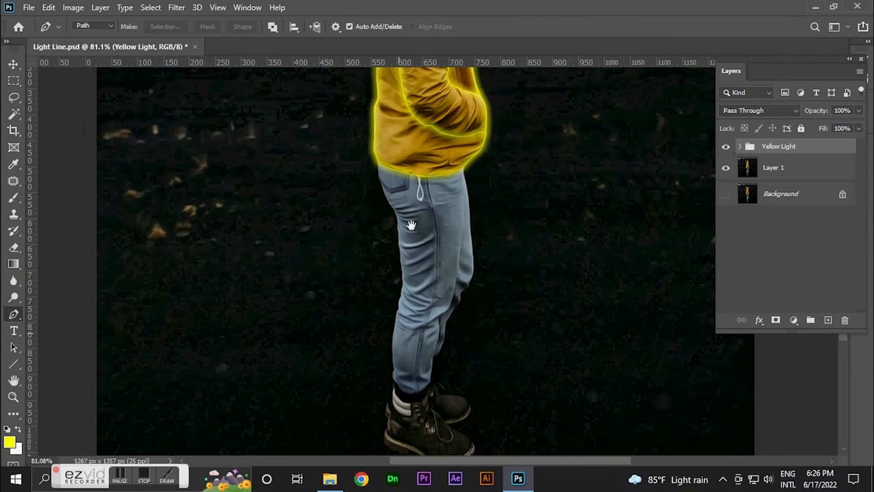
click(789, 177)
scroll(383, 171, up, 5)
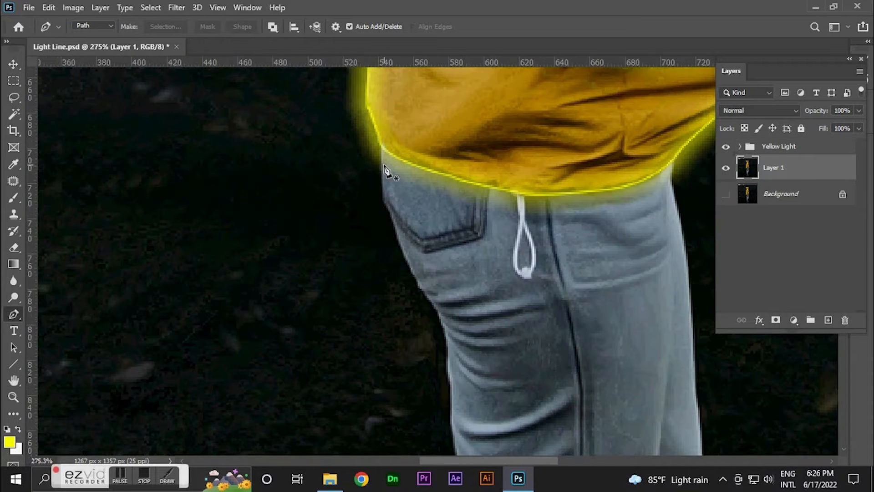
click(381, 150)
scroll(393, 215, up, 2)
drag(393, 210, 401, 220)
alt+click(390, 213)
drag(431, 321, 424, 228)
alt+click(406, 211)
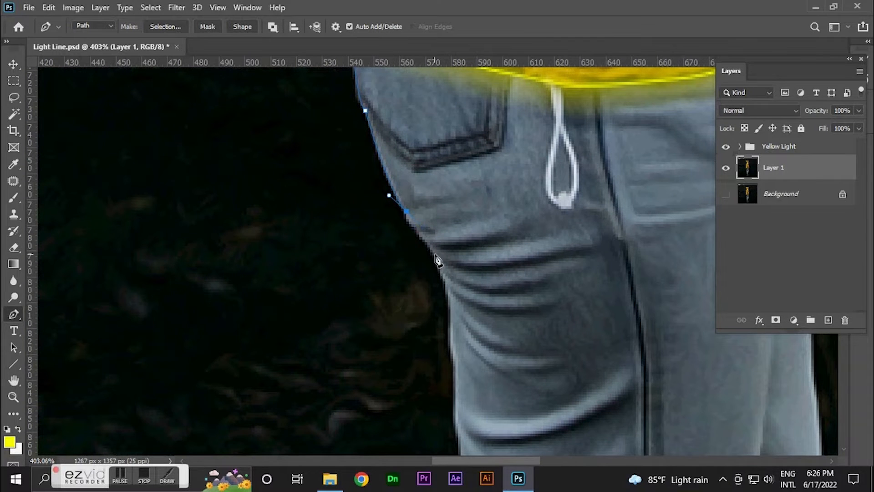
Continue the pen path down the back of the thigh to the folds behind the knee.
drag(443, 261, 450, 263)
drag(450, 313, 452, 341)
drag(456, 423, 428, 82)
drag(439, 188, 440, 197)
drag(429, 258, 423, 127)
drag(414, 167, 399, 187)
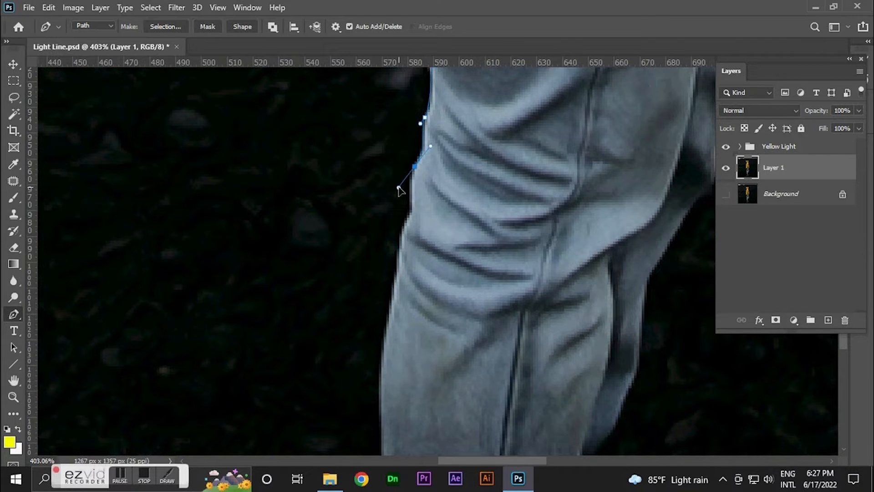
key(ctrl+z)
alt+click(415, 167)
Continue the pen path along the back of the calf down to just above the jeans' cuff.
drag(403, 242, 475, 172)
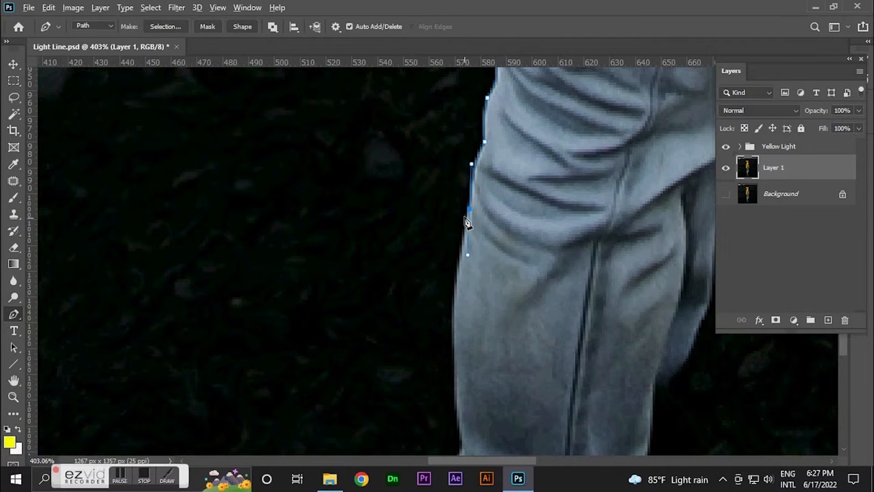
drag(452, 302, 449, 135)
drag(455, 204, 454, 201)
scroll(454, 183, down, 3)
scroll(460, 241, up, 3)
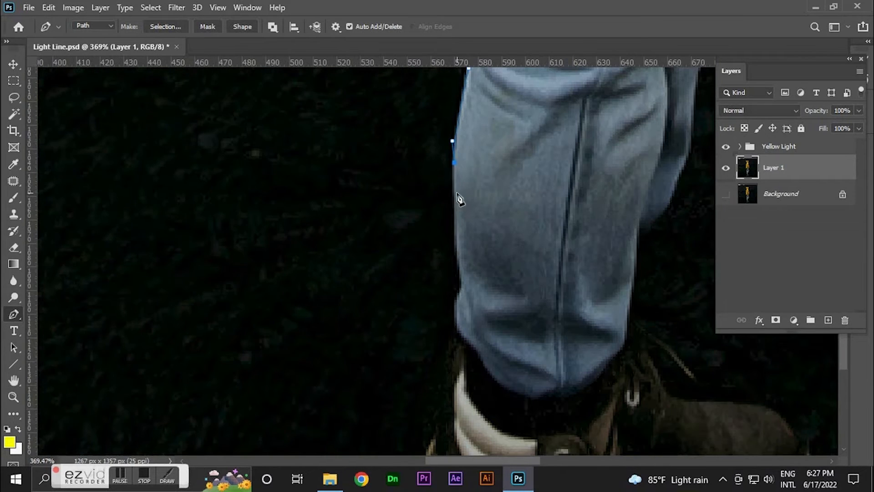
scroll(459, 260, down, 3)
scroll(462, 229, up, 3)
alt+click(458, 224)
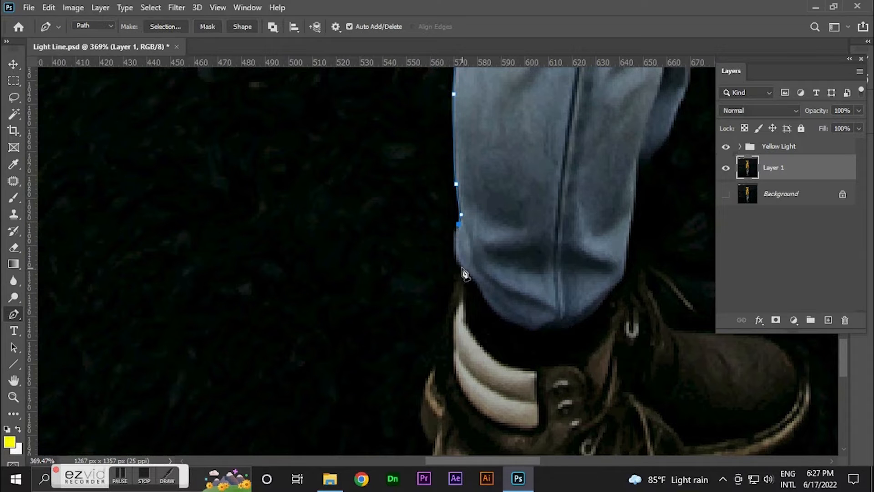
Curve the pen path around the bottom of the jeans' cuff above the boot.
drag(500, 319, 506, 327)
drag(579, 325, 611, 307)
alt+click(579, 326)
scroll(581, 332, down, 3)
scroll(501, 339, up, 3)
drag(503, 339, 504, 326)
alt+click(503, 339)
Continue the pen path up the front of the lower leg, following the folds below the knee.
drag(526, 246, 485, 255)
drag(485, 225, 487, 211)
drag(486, 211, 439, 302)
drag(467, 246, 439, 338)
drag(455, 305, 480, 285)
drag(474, 249, 510, 217)
drag(476, 245, 474, 293)
drag(471, 324, 460, 280)
Continue the pen path from the knee up the front of the thigh to the jacket hem.
drag(480, 273, 448, 362)
drag(448, 322, 454, 225)
key(ctrl+z)
drag(449, 316, 451, 374)
drag(423, 224, 428, 207)
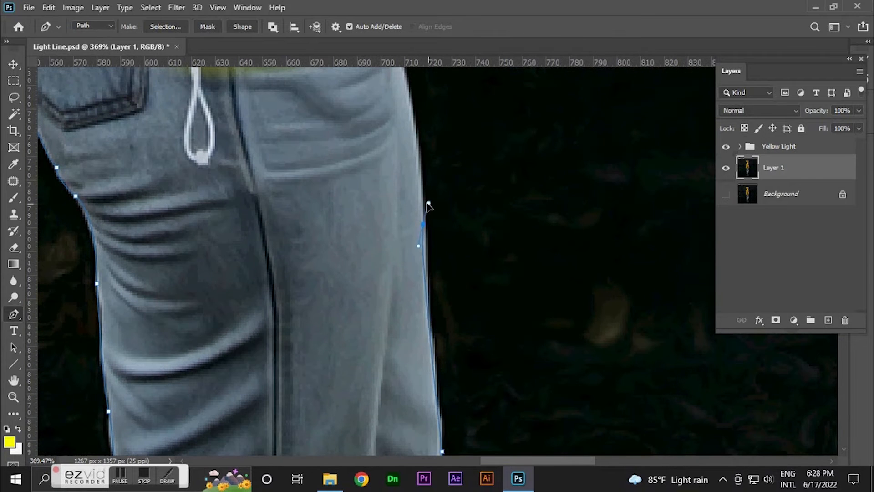
scroll(401, 196, up, 5)
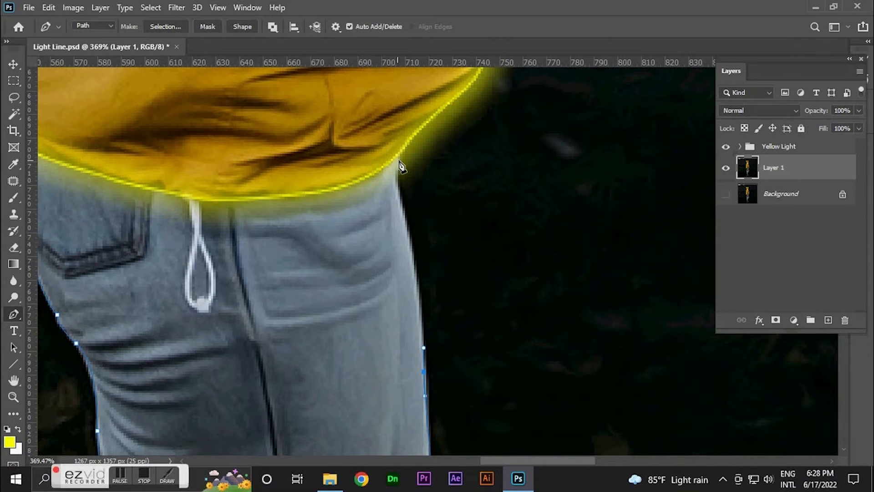
drag(400, 197, 392, 176)
Create a new layer above Layer 1 and set the foreground colour to cyan 00fcff.
scroll(417, 187, down, 5)
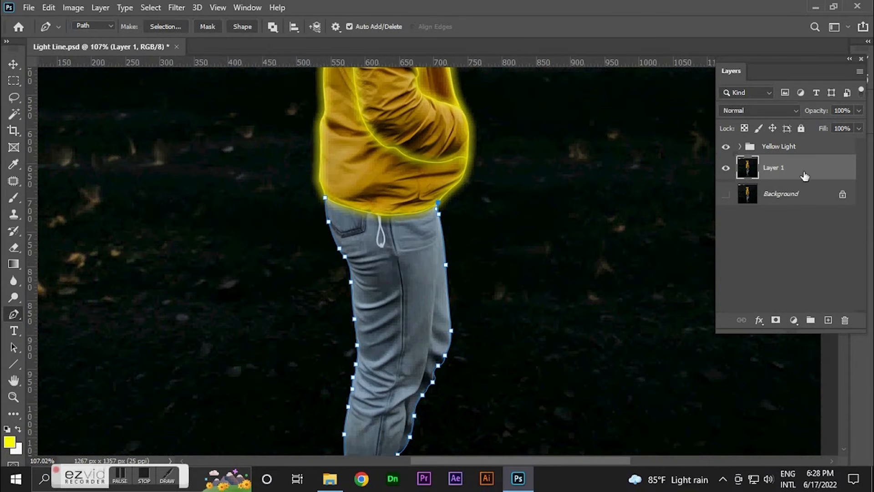
click(828, 322)
drag(372, 369, 387, 329)
click(10, 442)
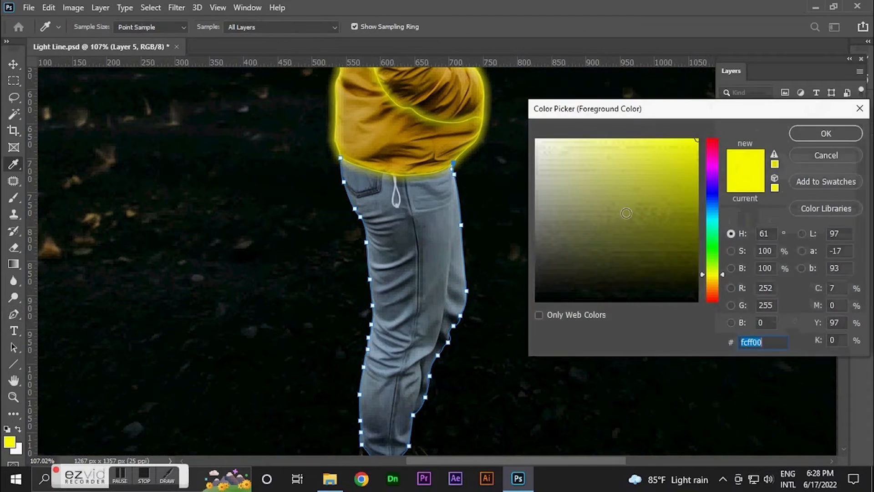
drag(712, 223, 713, 220)
click(802, 137)
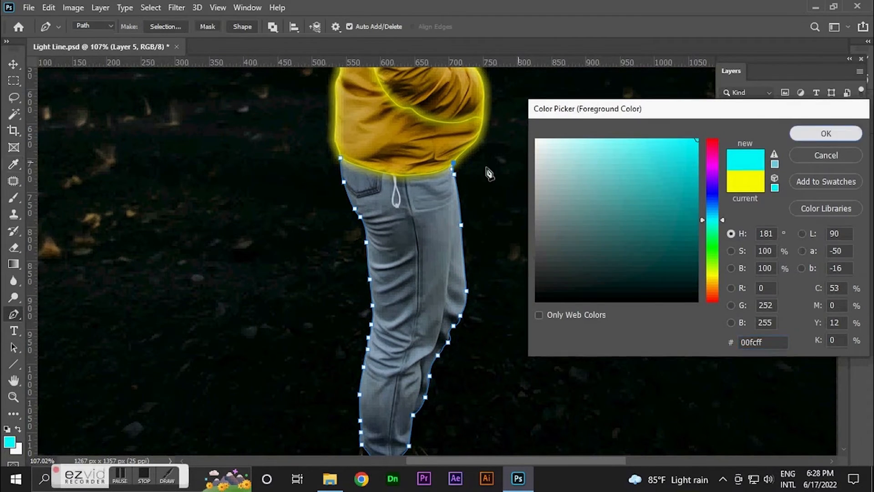
Stroke the jeans path on Layer 5 with the cyan Brush and remove the path.
scroll(303, 185, up, 5)
scroll(364, 189, up, 10)
key(b)
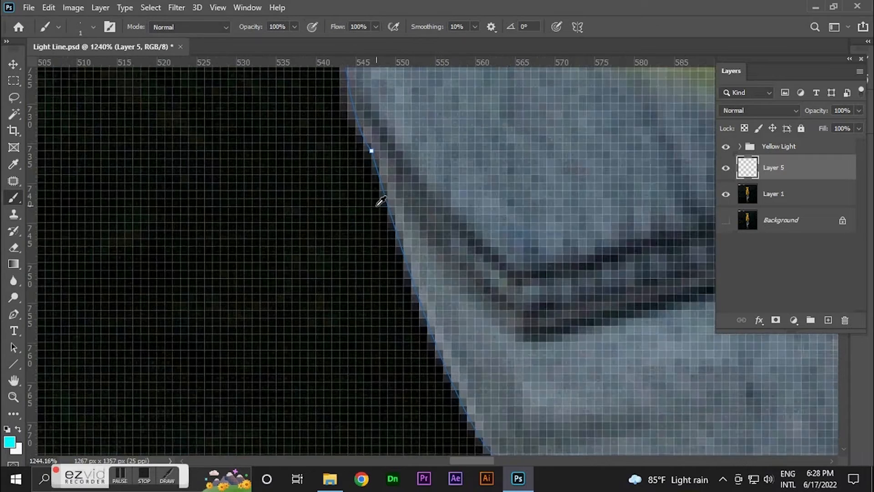
click(388, 205)
key(p)
right_click(390, 207)
click(423, 268)
click(515, 145)
scroll(353, 226, down, 12)
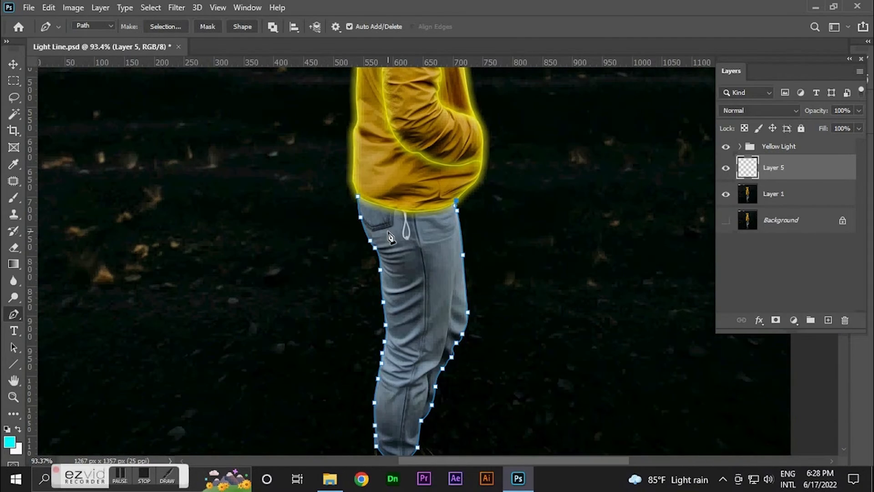
drag(424, 356, 400, 302)
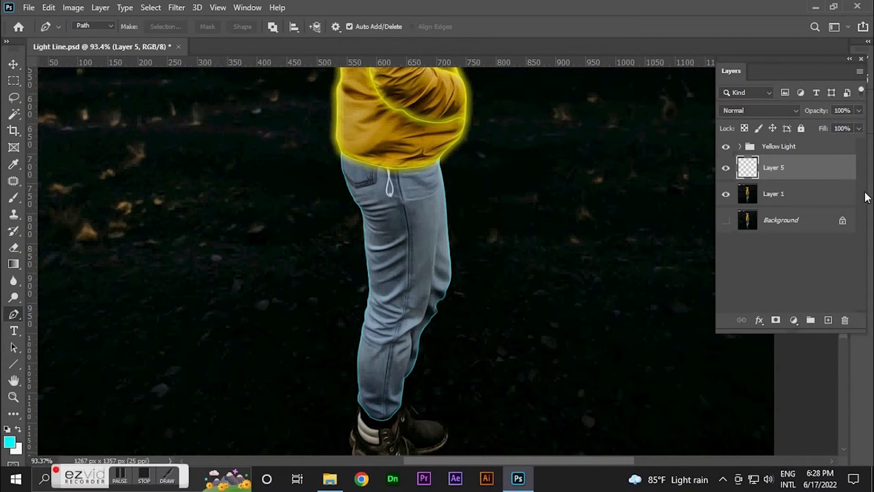
Add an Outer Glow to Layer 5 and set the glow colour to cyan 00fcff.
double_click(818, 173)
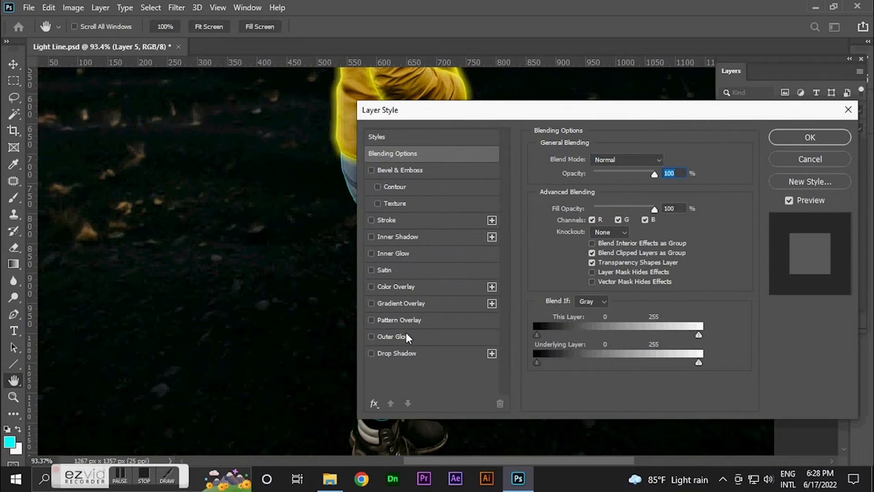
click(406, 335)
drag(534, 114, 708, 91)
click(740, 180)
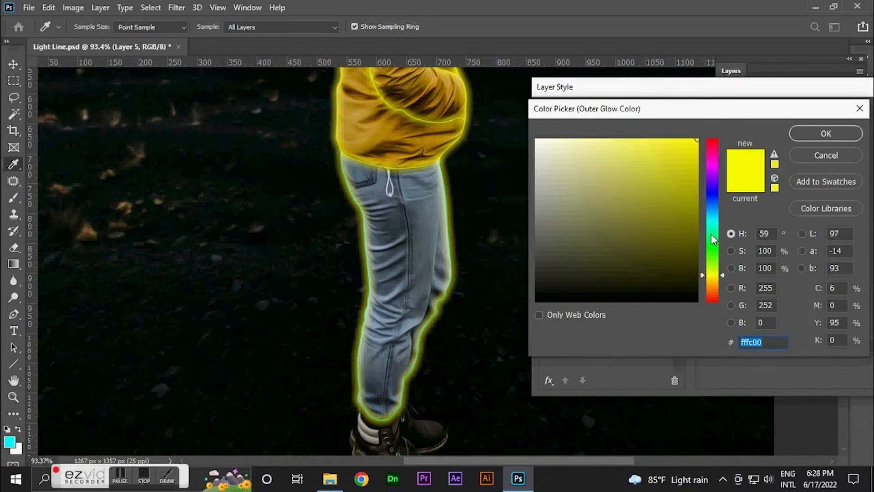
click(713, 220)
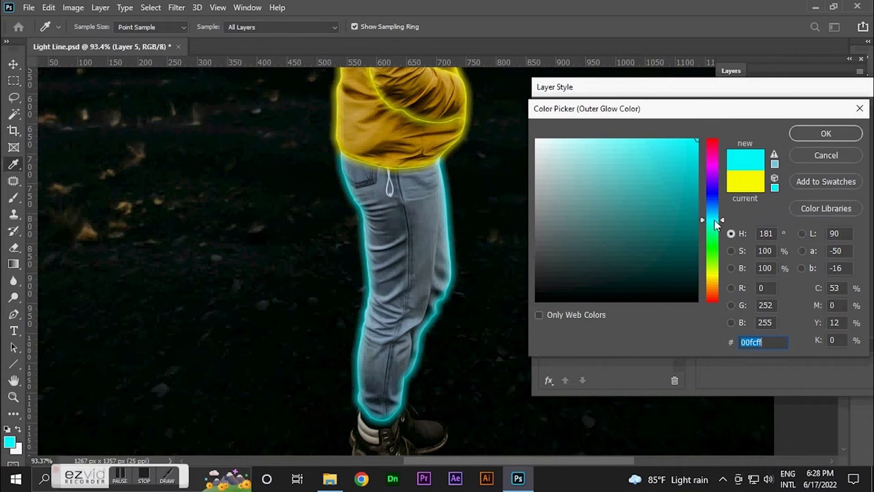
key(Return)
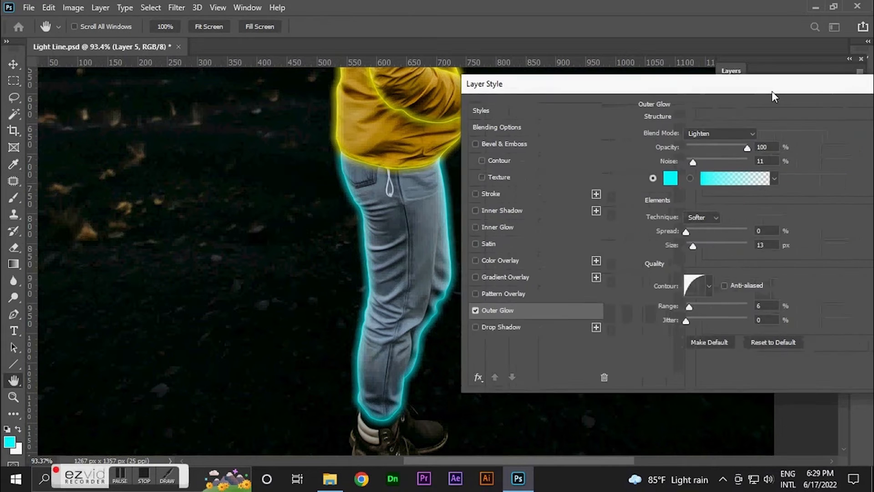
Accept the Outer Glow on Layer 5 and create a new layer above it.
drag(794, 91, 687, 86)
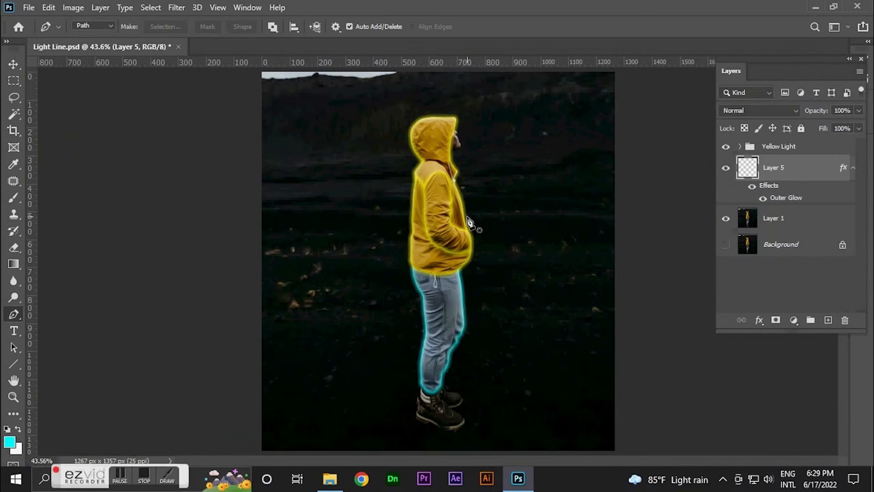
scroll(454, 325, up, 3)
scroll(454, 325, up, 3)
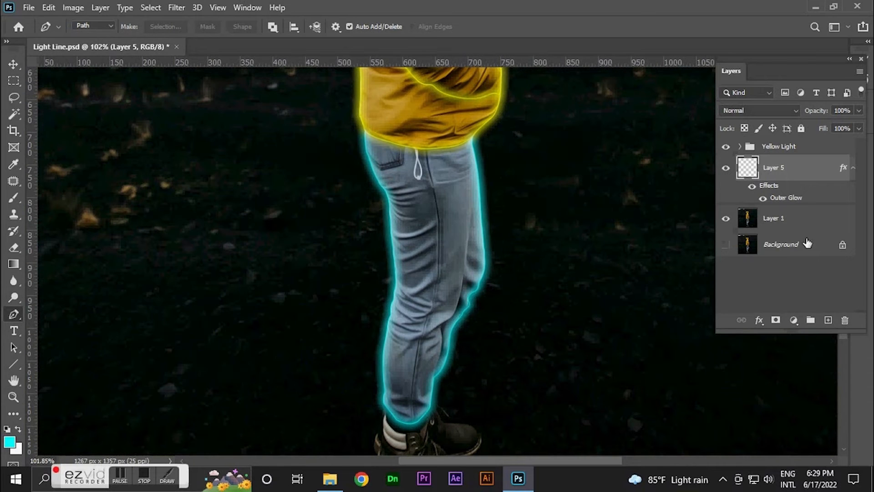
click(828, 320)
Draw a pen path along the jeans' side seam from the jacket hem down to the knee.
scroll(430, 178, up, 5)
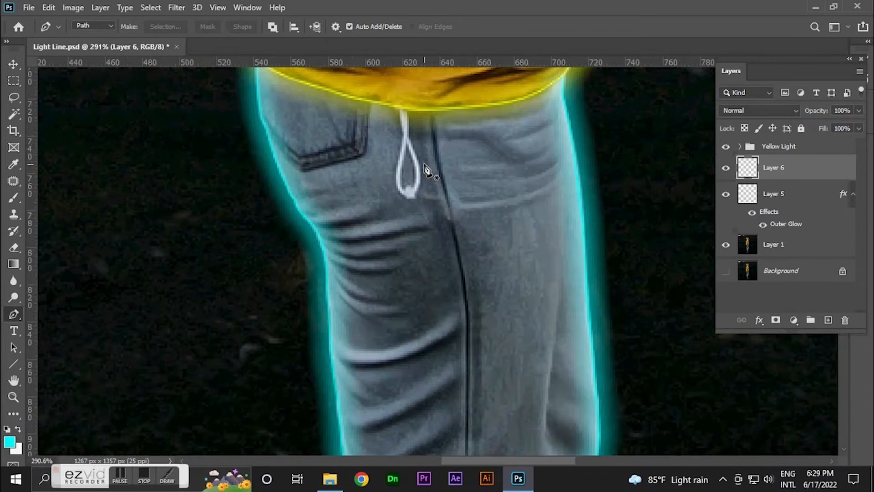
click(435, 102)
drag(454, 217, 446, 327)
scroll(460, 156, down, 5)
scroll(475, 331, down, 9)
scroll(449, 282, down, 6)
drag(452, 236, 432, 286)
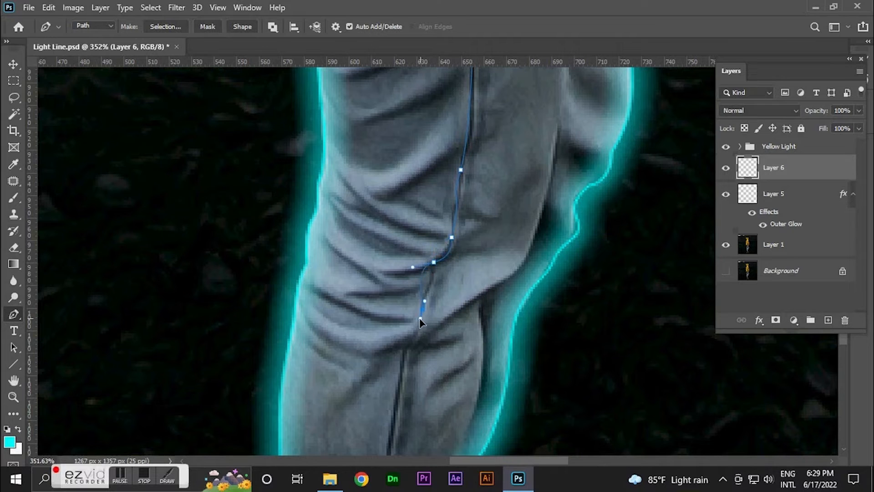
Redo the anchor below the knee and continue the seam path down the lower leg to the trouser cuff.
key(ctrl+z)
alt+click(434, 263)
drag(415, 381, 413, 384)
key(space)
drag(414, 335, 439, 237)
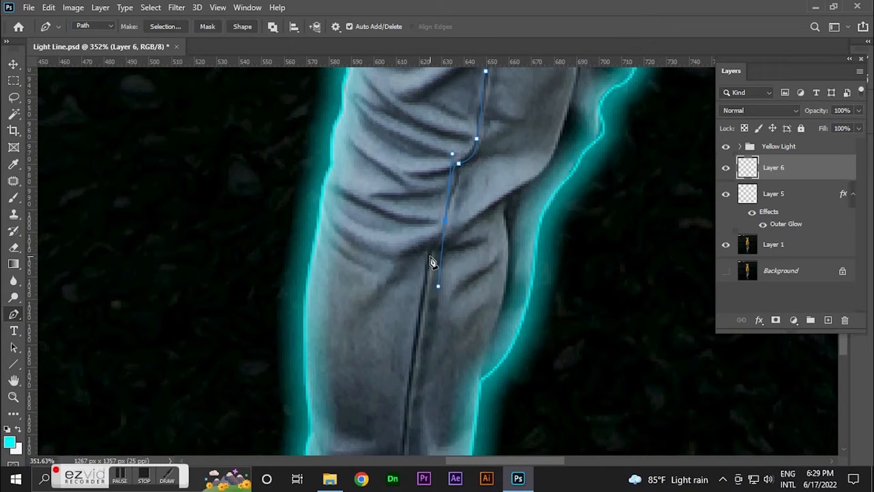
alt+click(445, 220)
key(space)
drag(432, 325, 416, 254)
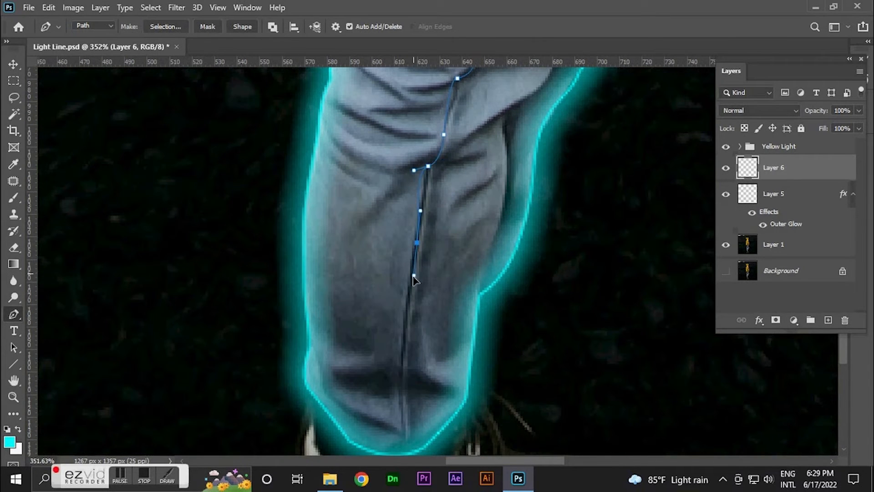
key(space)
drag(414, 419, 411, 343)
drag(399, 372, 406, 442)
scroll(406, 441, down, 4)
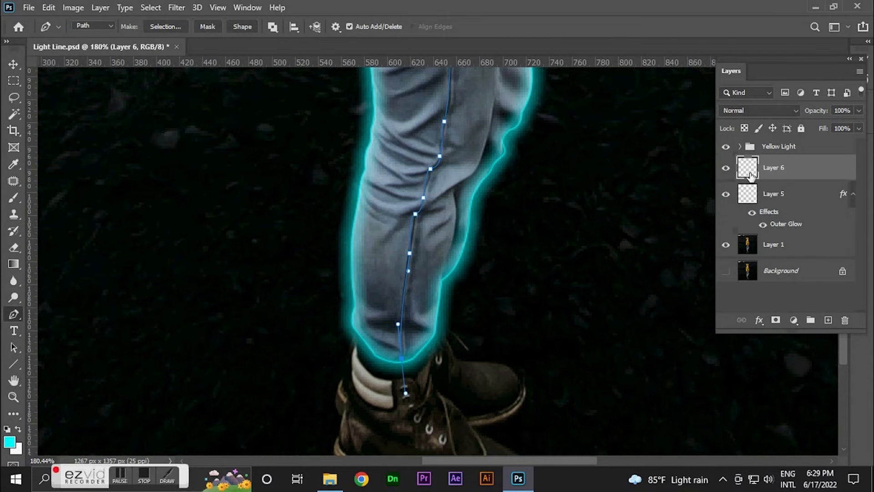
Stroke the side seam path on Layer 6 with the cyan Brush and remove the path.
key(b)
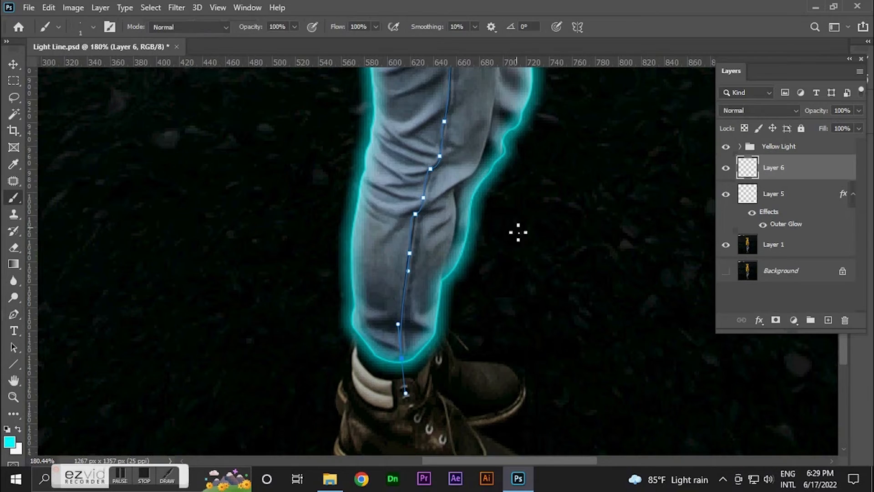
scroll(410, 297, up, 4)
scroll(410, 298, up, 4)
scroll(404, 293, up, 2)
click(396, 280)
key(p)
right_click(400, 285)
click(415, 252)
key(Return)
scroll(422, 268, down, 10)
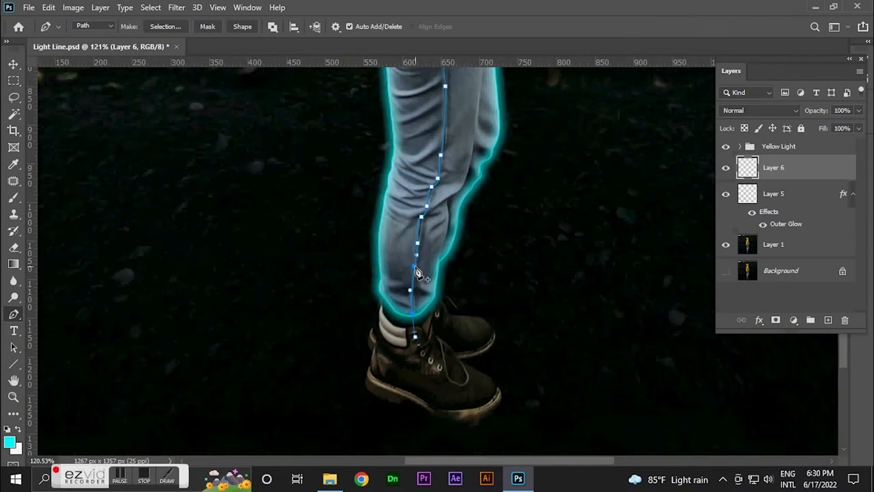
key(Escape)
scroll(464, 182, up, 3)
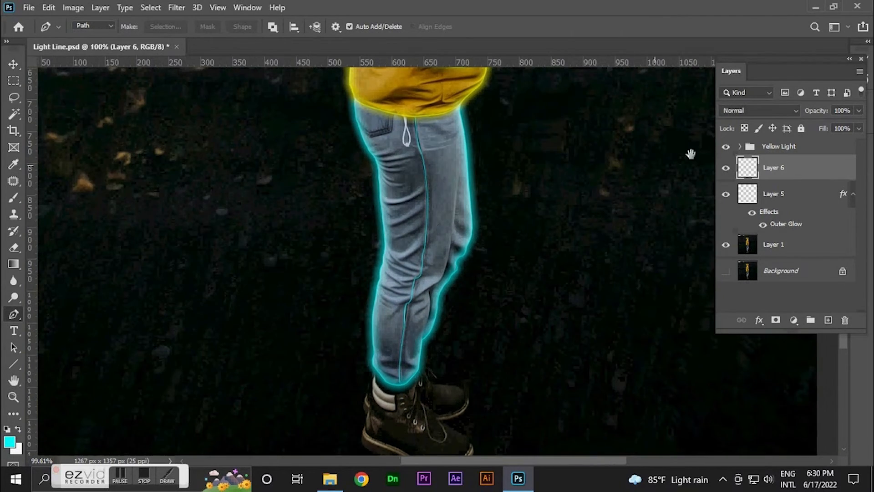
Copy the layer style of Layer 5 and paste it onto Layer 6.
click(773, 193)
right_click(773, 194)
click(636, 303)
click(797, 169)
right_click(797, 169)
click(663, 295)
scroll(663, 292, down, 1)
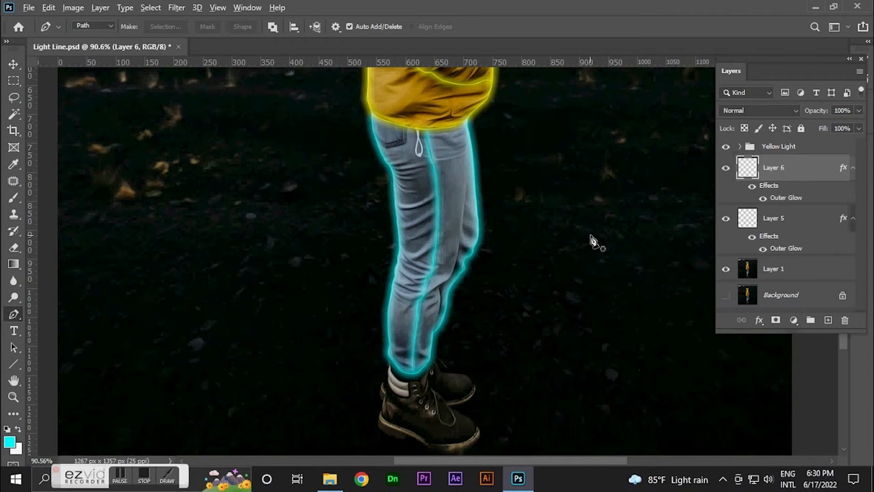
Set the Outer Glow size of Layer 6 to 16 px and save the document.
double_click(835, 175)
drag(565, 79, 768, 86)
click(579, 303)
drag(777, 238, 777, 239)
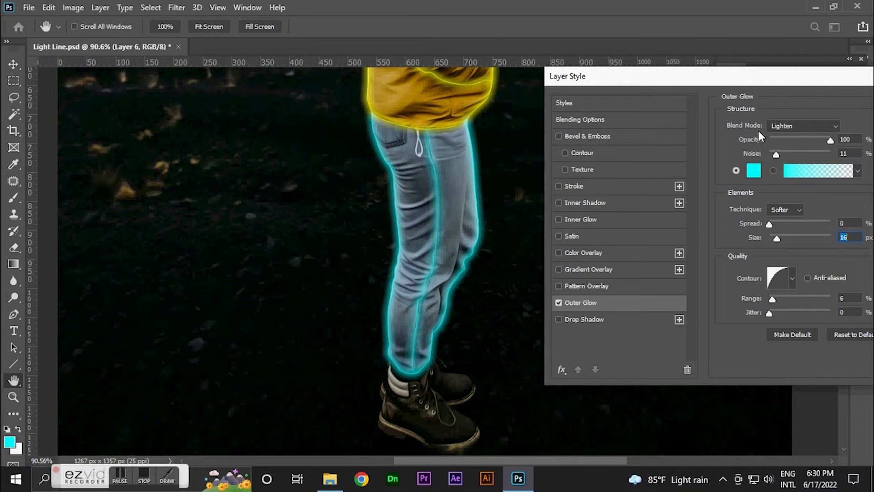
drag(796, 81, 700, 82)
key(p)
click(866, 128)
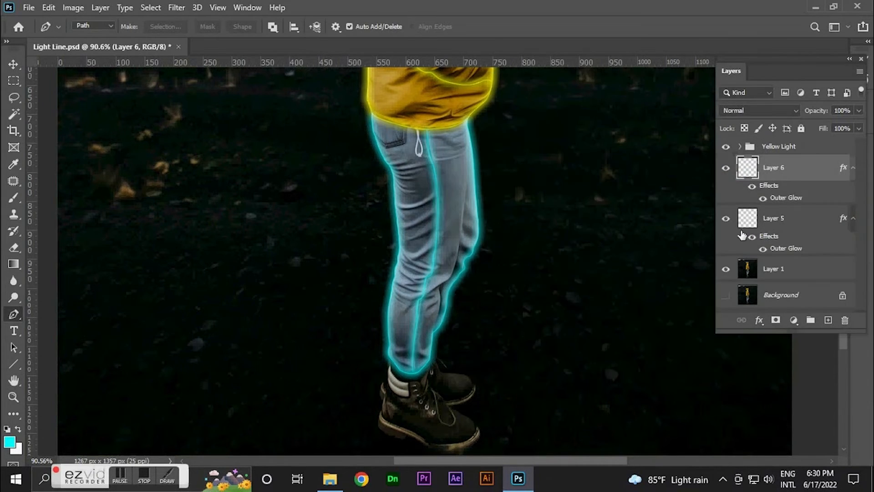
scroll(464, 313, up, 6)
scroll(468, 312, down, 9)
key(ctrl+s)
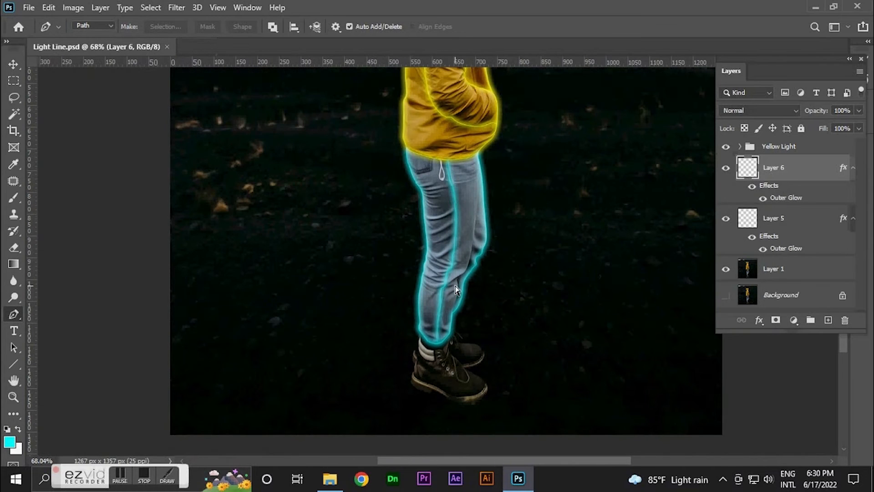
Create a new layer above Layer 6 and draw a pen path along the near leg's front edge from the jacket hem to the knee.
click(826, 320)
scroll(491, 195, up, 6)
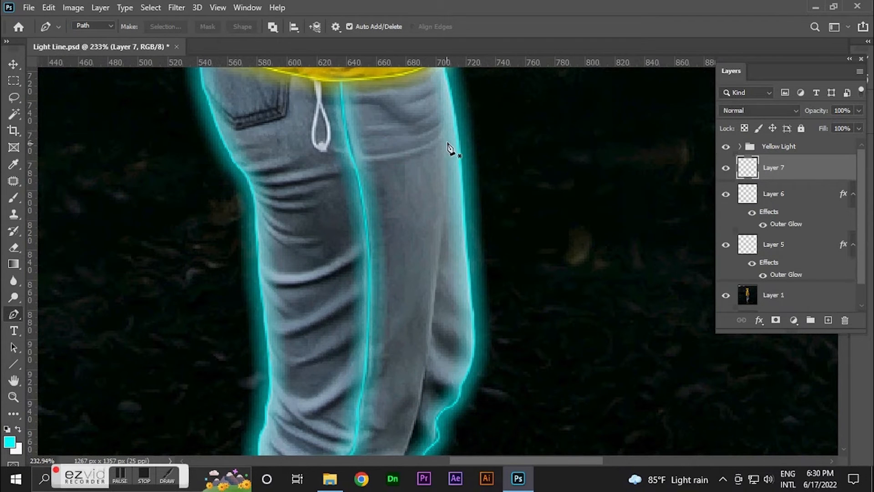
click(449, 118)
drag(431, 323, 423, 343)
drag(421, 413, 441, 221)
drag(421, 267, 400, 302)
scroll(400, 302, up, 3)
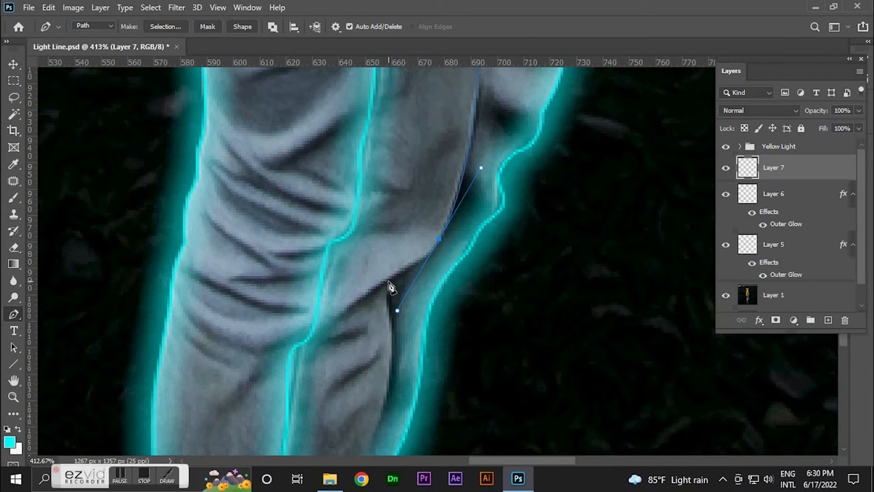
Continue the pen path from the knee fold down the near leg's front edge until it meets the cyan outline.
click(438, 239)
drag(392, 279, 362, 296)
key(ctrl+z)
click(392, 279)
drag(394, 345, 407, 388)
drag(394, 359, 446, 161)
key(ctrl+z)
drag(389, 338, 373, 370)
click(412, 313)
scroll(411, 313, down, 4)
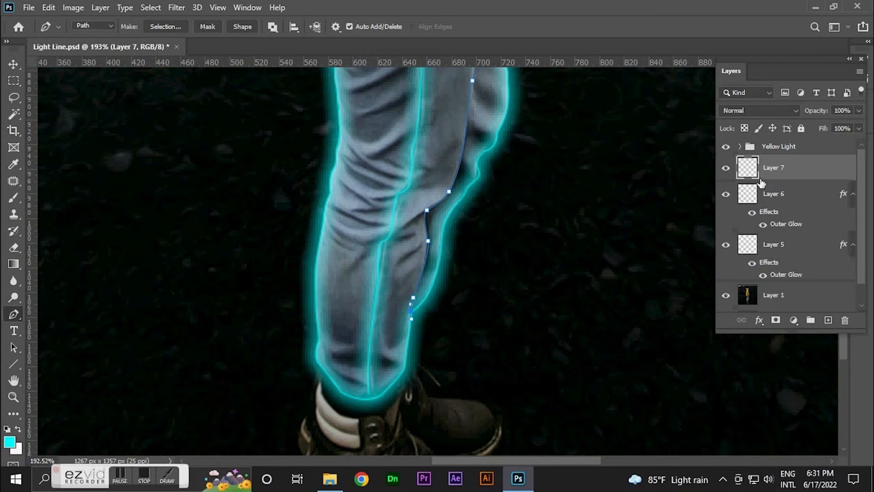
Stroke the front leg edge path on Layer 7 with the cyan Brush and remove the path.
key(b)
scroll(469, 155, up, 3)
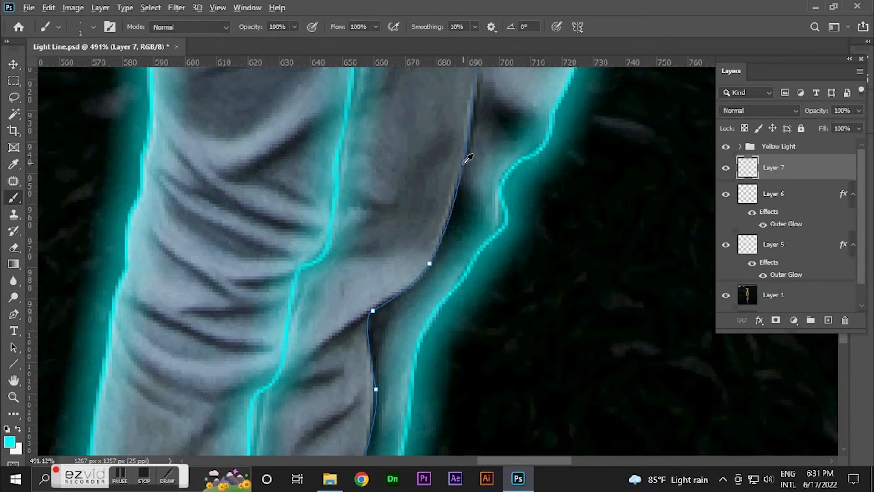
scroll(470, 172, up, 2)
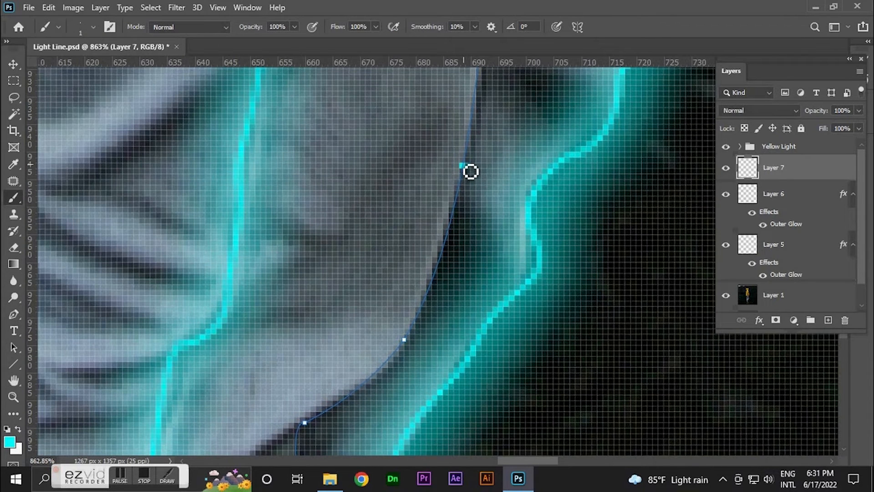
key(p)
right_click(464, 168)
click(505, 267)
click(517, 145)
scroll(544, 203, down, 6)
key(Return)
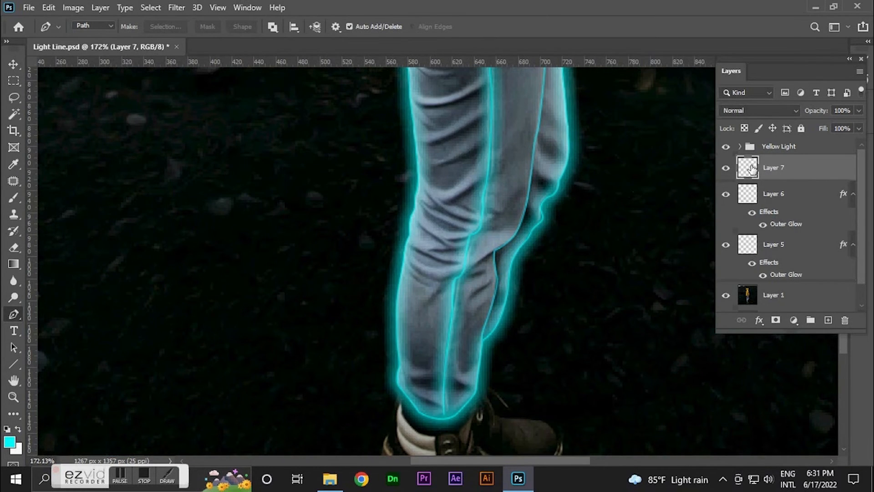
Paste the copied layer style onto Layer 7 and save the document.
right_click(793, 177)
click(682, 306)
scroll(542, 230, down, 4)
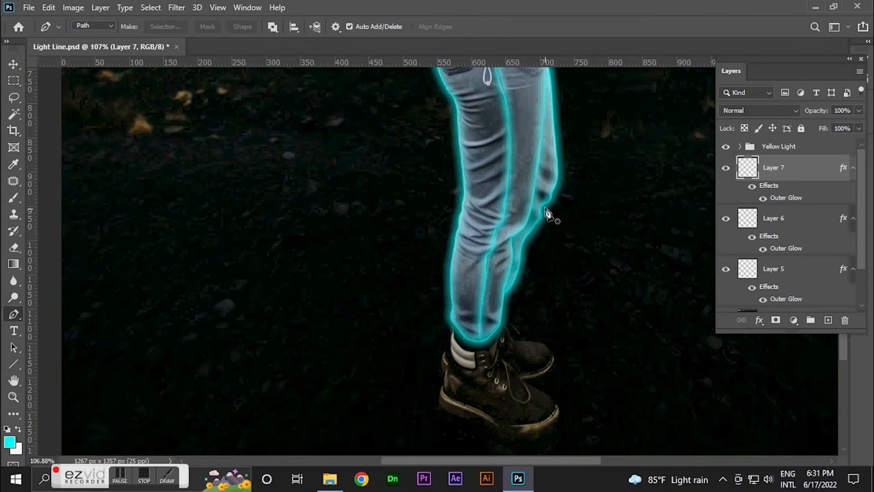
scroll(507, 214, down, 3)
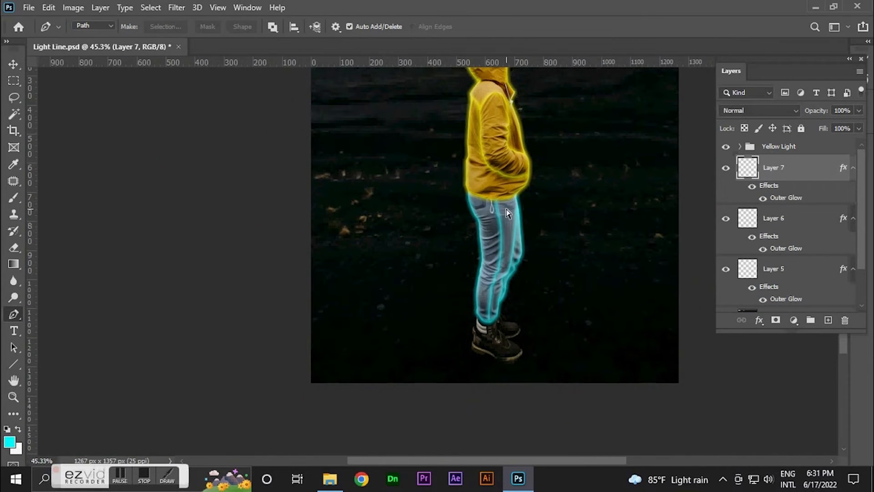
scroll(505, 205, up, 2)
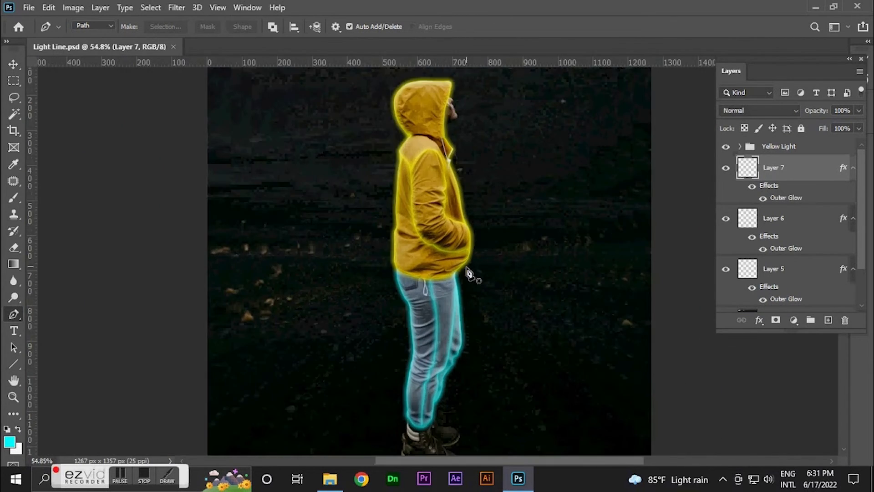
Examine the glowing lines on the jacket and jeans at different zoom levels.
scroll(470, 269, down, 1)
key(ctrl+1)
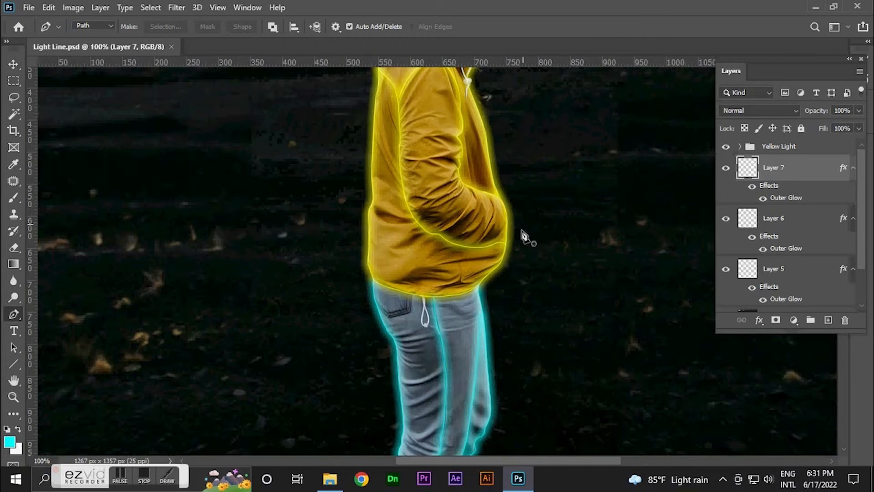
drag(471, 272, 478, 140)
drag(445, 282, 452, 220)
scroll(453, 222, down, 2)
scroll(455, 278, up, 1)
drag(457, 278, 456, 243)
drag(456, 156, 454, 276)
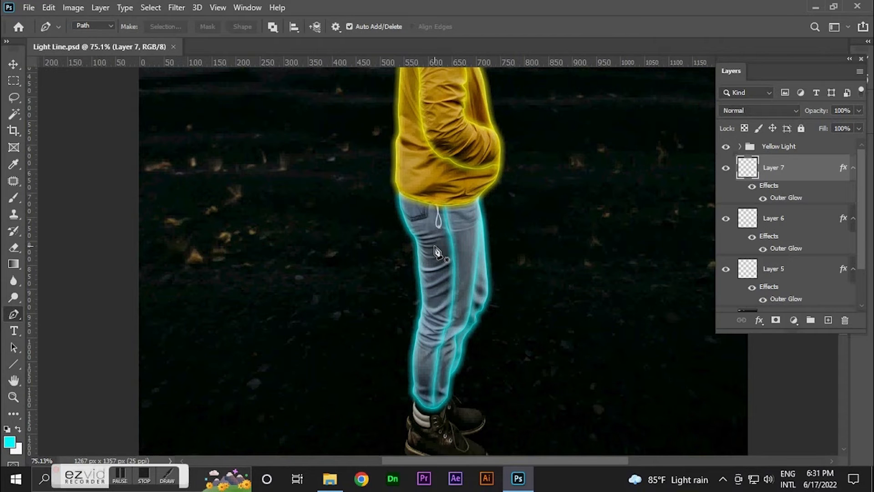
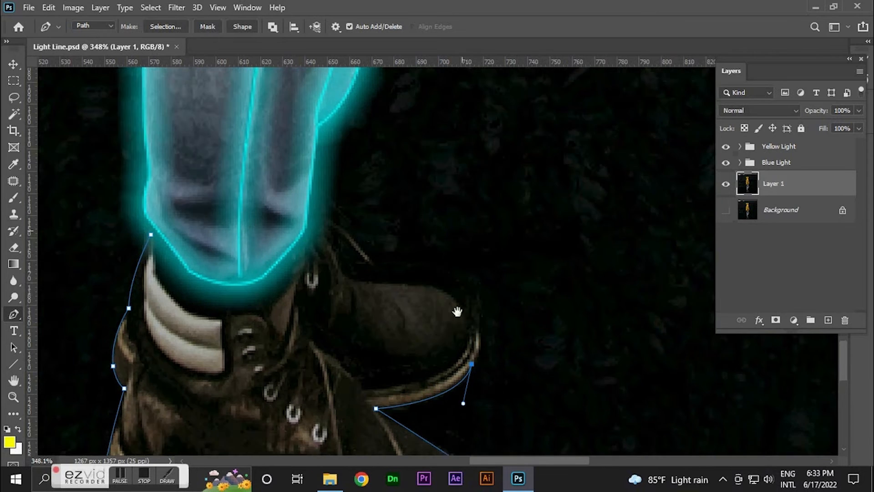
Finish the boots' pen path over the top of the far boot and up to the trouser cuff.
drag(427, 297, 343, 289)
alt+click(347, 289)
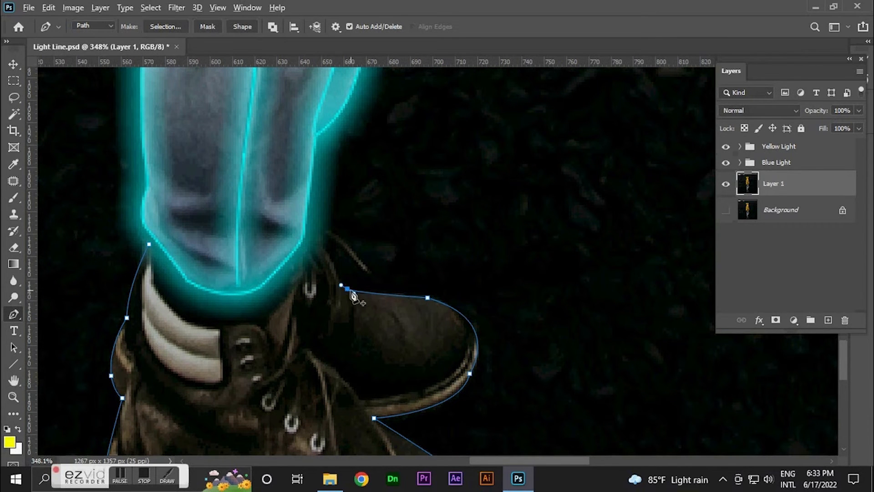
drag(320, 239, 320, 210)
scroll(320, 223, down, 5)
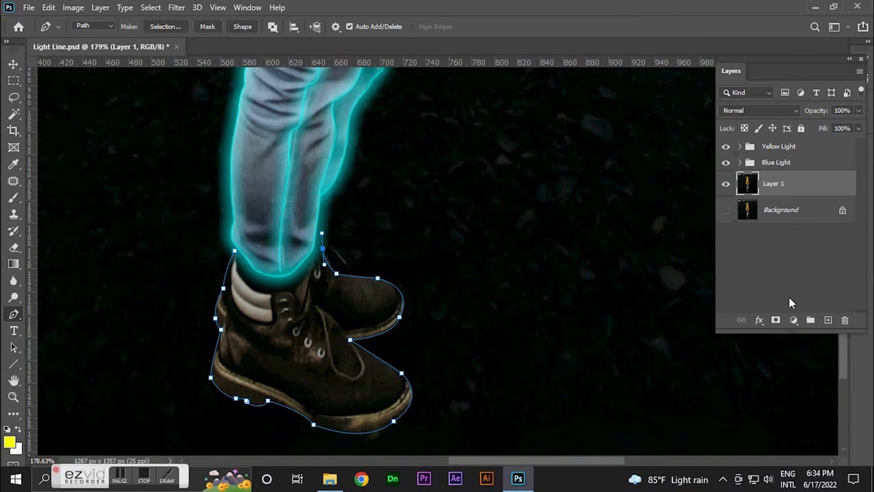
Create a new layer above Layer 1, activate the Brush and swap the foreground colour to white.
click(828, 320)
key(b)
key(x)
Stroke the boots path on Layer 9 with the white Brush and remove the path.
scroll(223, 328, up, 15)
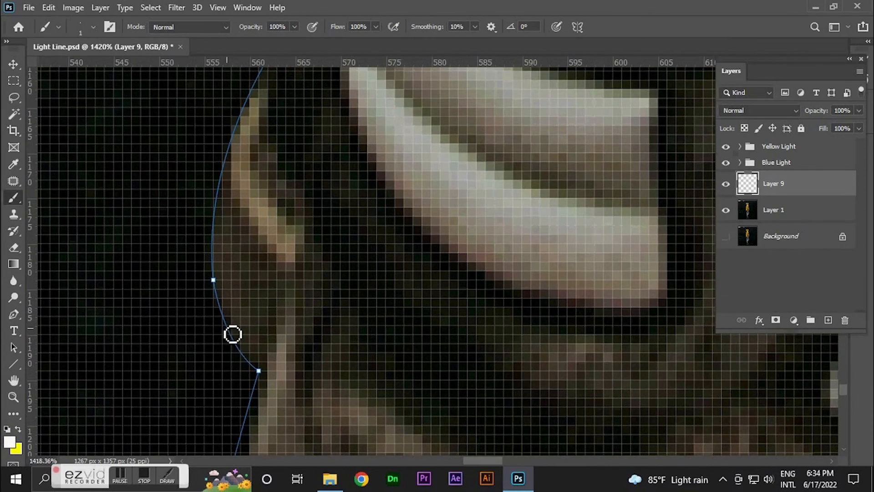
key(p)
right_click(228, 334)
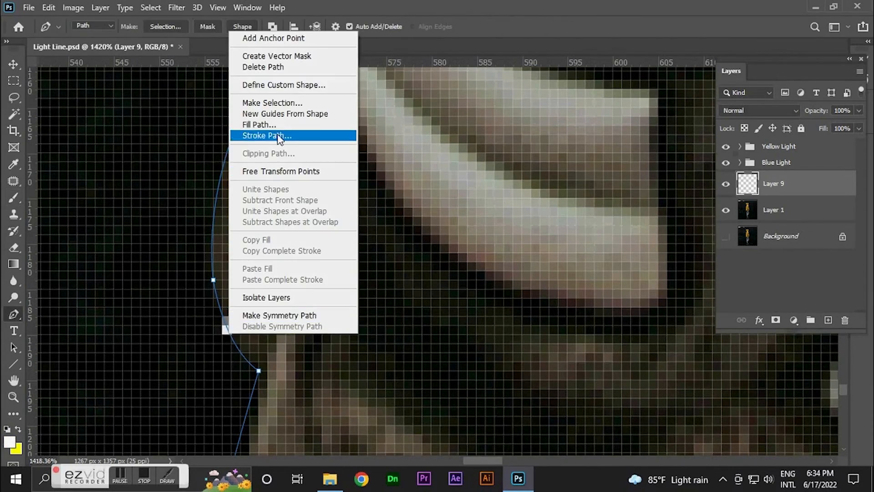
click(284, 135)
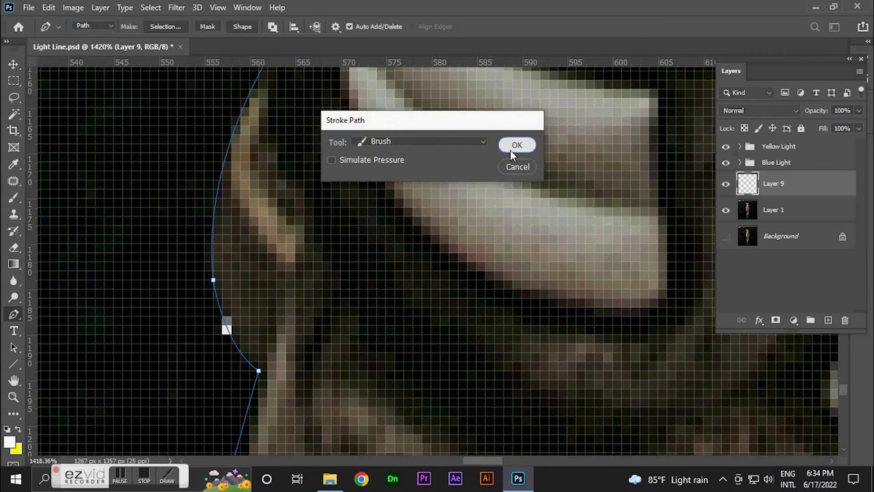
click(517, 144)
scroll(434, 207, down, 15)
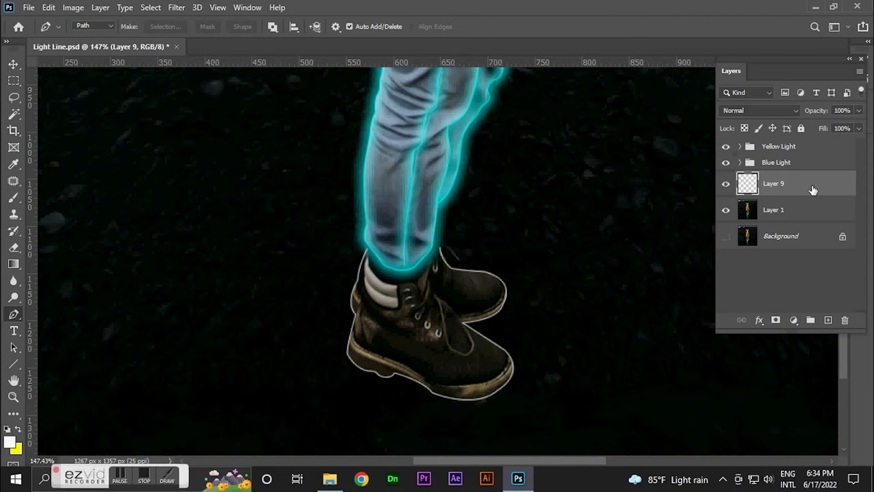
Add an Outer Glow effect to the boots' outline on Layer 9 and set the glow colour to white.
double_click(812, 190)
drag(535, 84, 691, 94)
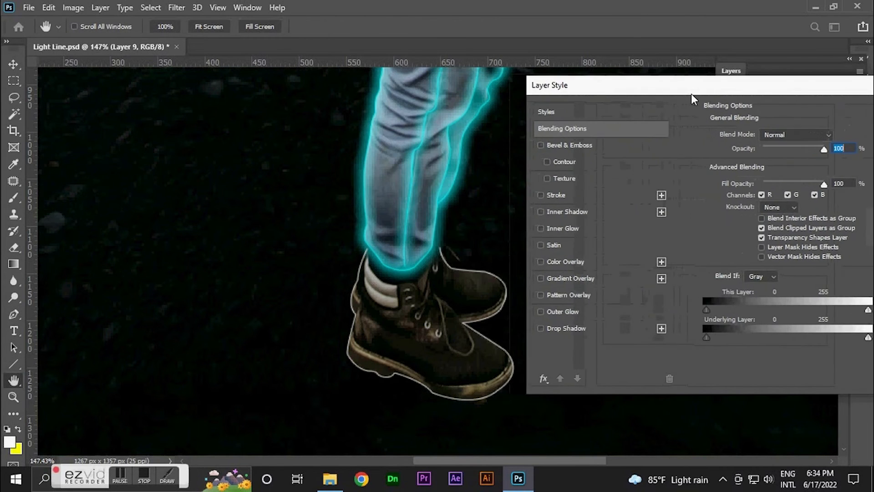
click(575, 311)
click(734, 180)
drag(569, 178, 506, 111)
click(799, 137)
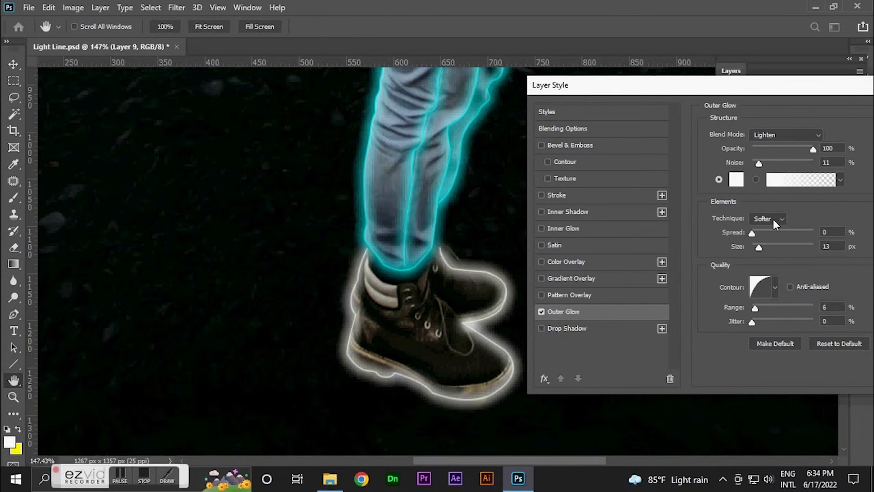
Try different blend modes for the boots' Outer Glow, from Darken and Lighten through Overlay and Pin Light to Divide and Soft Light.
click(777, 134)
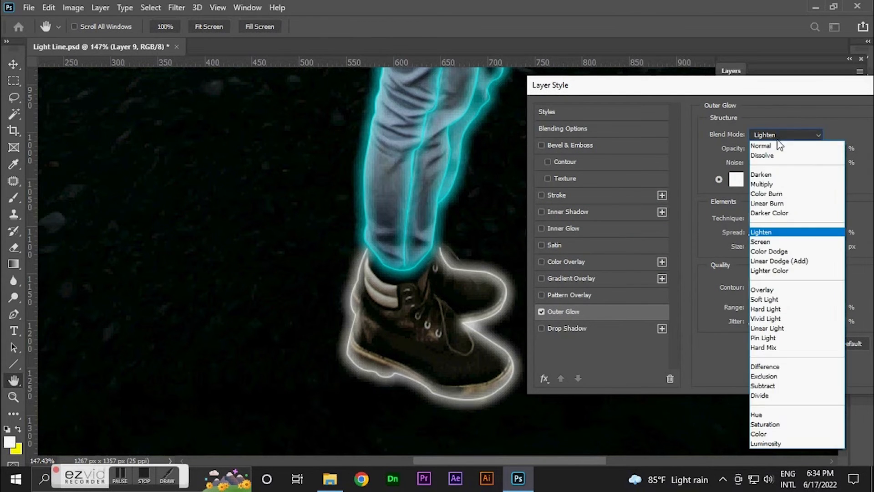
click(760, 184)
click(772, 135)
key(Up)
key(Return)
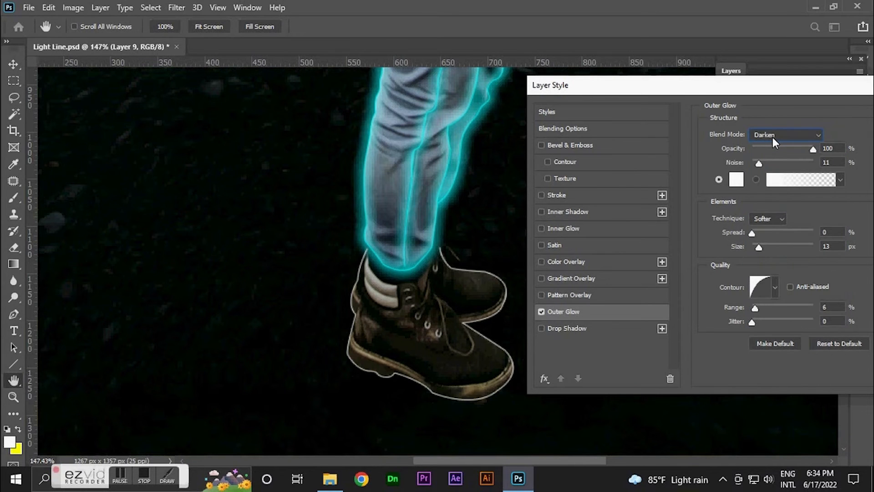
key(Down)
key(Down)
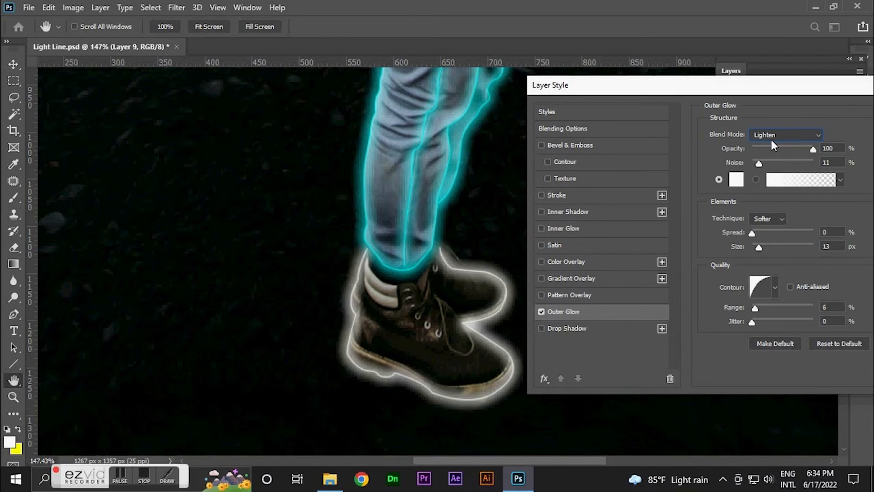
key(Down)
key(Down)
key(Down)
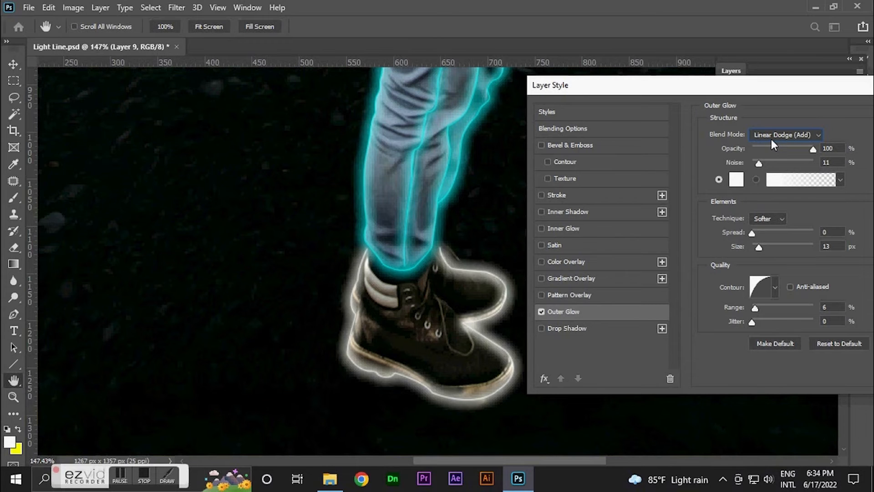
key(Down)
key(Down)
key(Down)
key(Down)
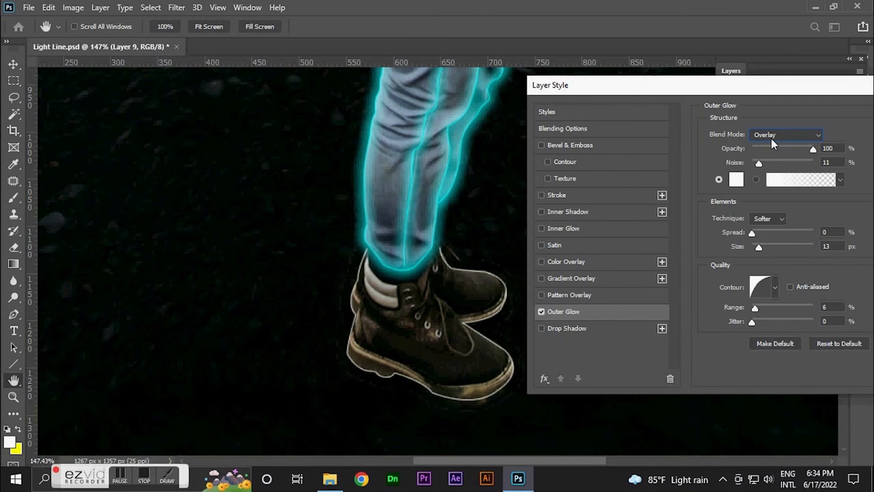
key(Down)
key(Down)
key(Down)
key(Down)
key(Down)
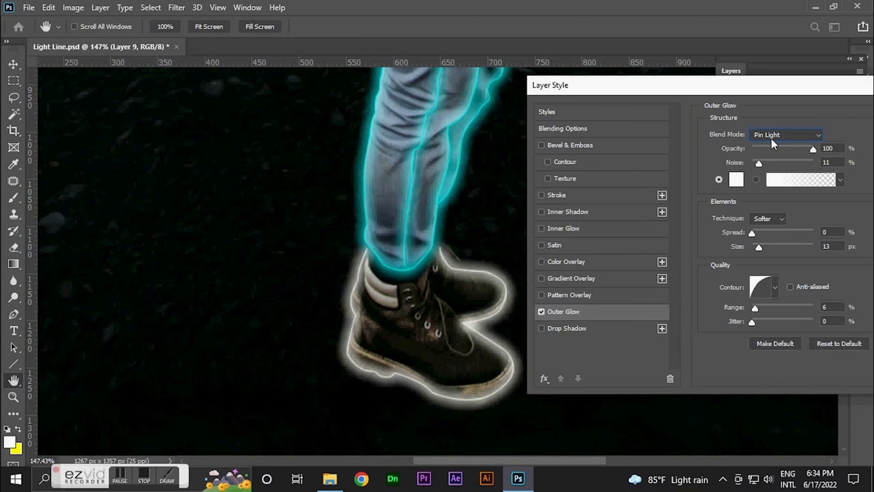
key(Down)
key(Down)
key(Down)
click(771, 139)
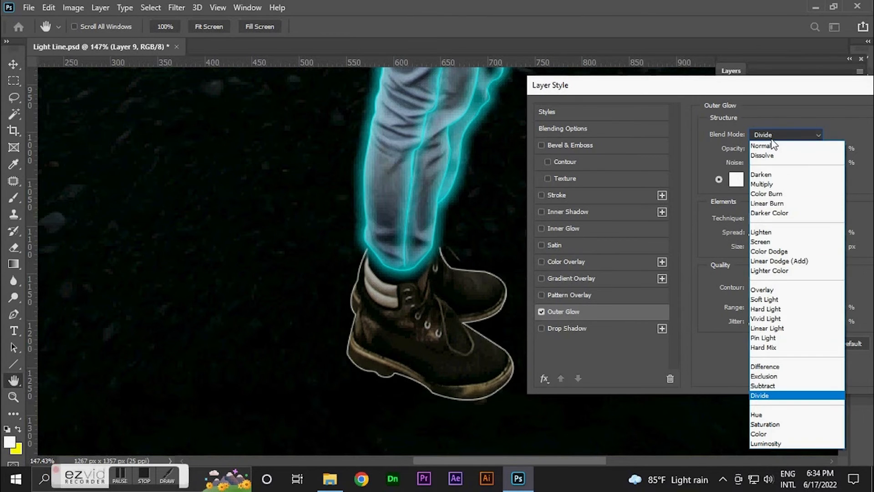
click(769, 299)
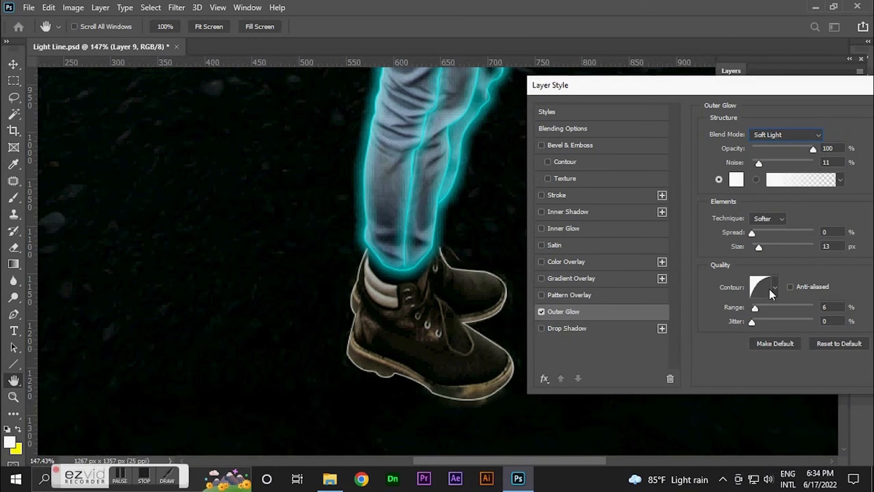
Set the Outer Glow's blend mode to Linear Dodge (Add) and apply the layer style to Layer 9.
click(774, 134)
click(772, 234)
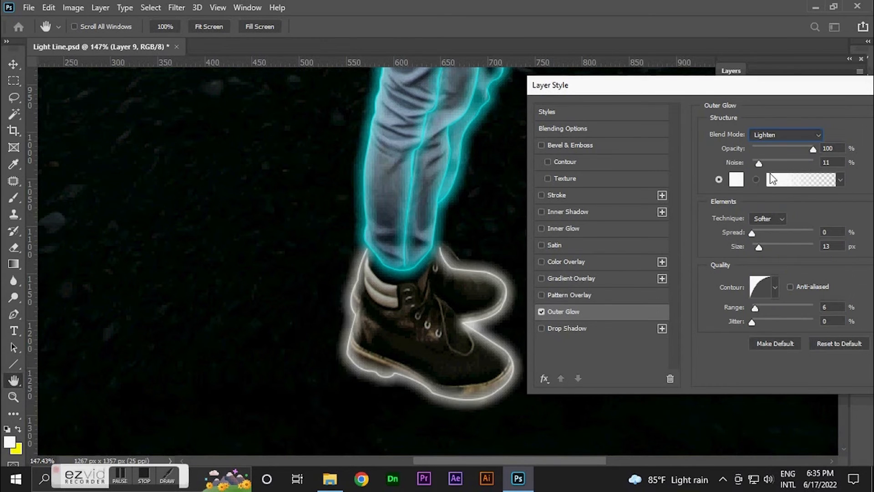
key(Down)
key(Down)
key(Down)
key(Down)
key(Up)
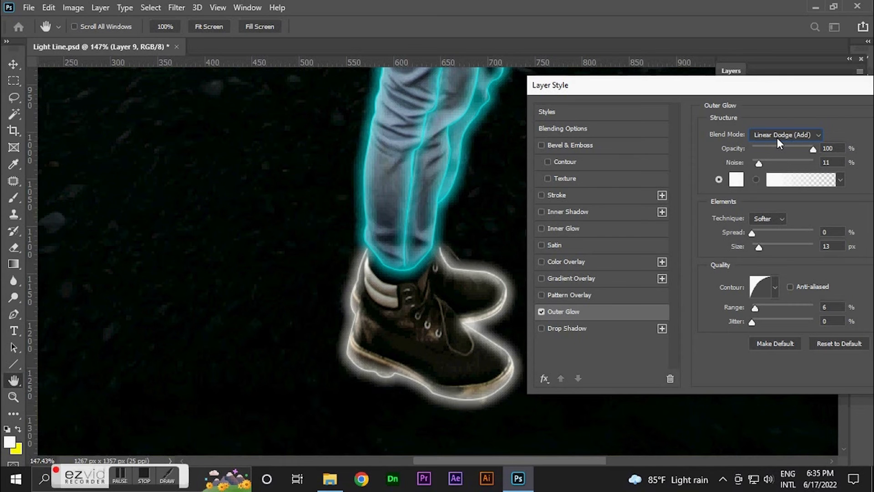
key(Return)
Examine the white glow around the boots and the whole figure at different zoom levels.
key(ctrl+0)
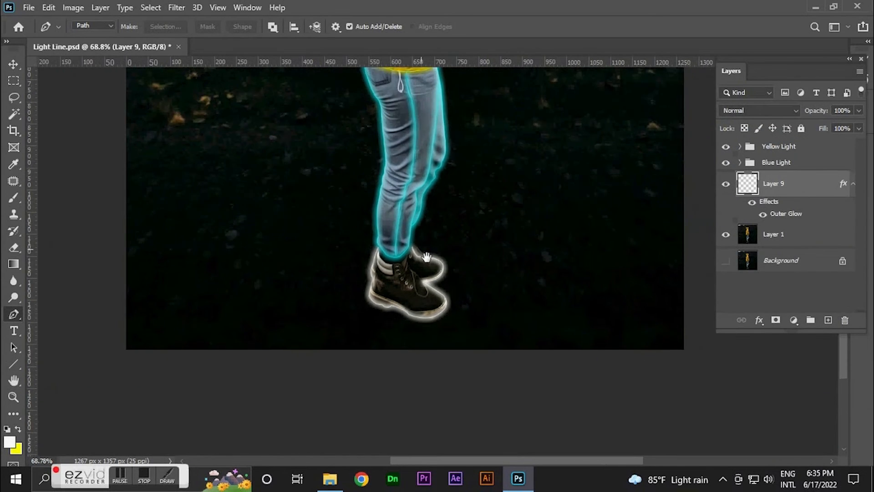
scroll(459, 283, up, 5)
scroll(444, 287, down, 6)
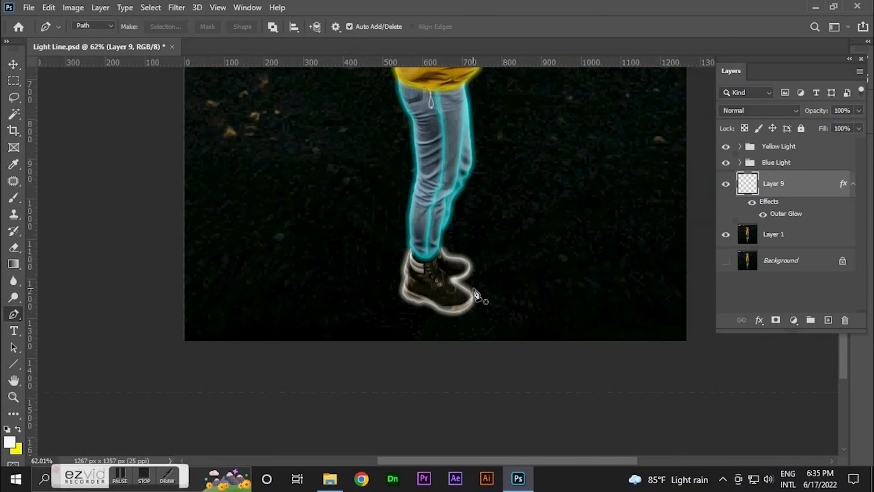
scroll(445, 322, up, 1)
scroll(445, 322, up, 2)
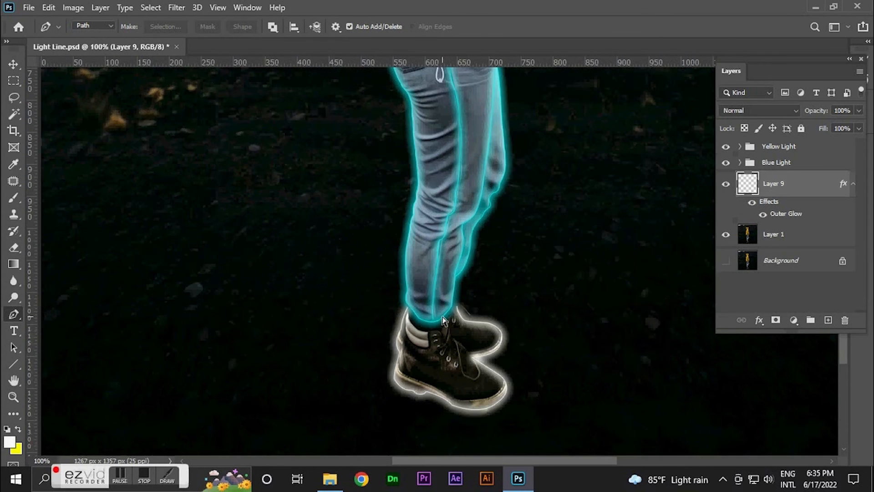
drag(415, 312, 380, 340)
drag(441, 265, 442, 277)
drag(433, 346, 453, 308)
scroll(454, 310, down, 8)
drag(493, 196, 484, 292)
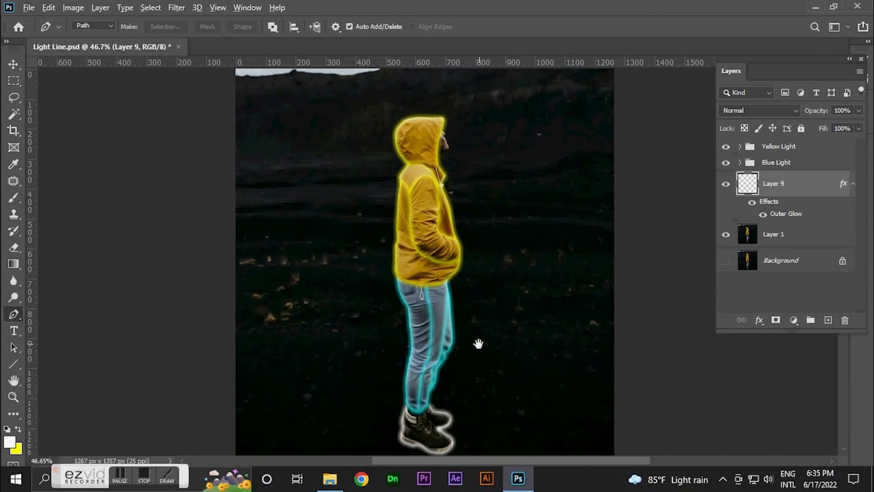
drag(479, 343, 478, 245)
Create a new layer directly above Layer 1 and activate the Brush.
click(787, 234)
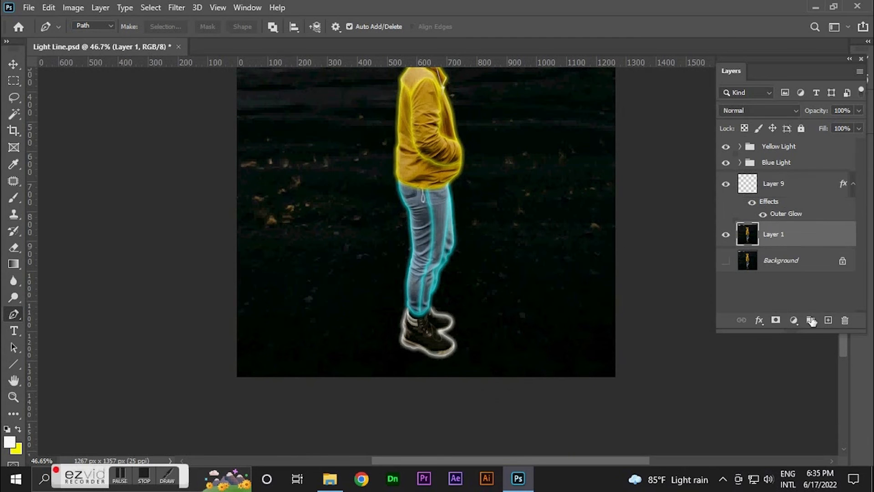
click(828, 320)
key(b)
Paint a single soft white 600 px brush dab over the boots on Layer 10 and set the layer's blend mode to Soft Light.
scroll(422, 360, up, 3)
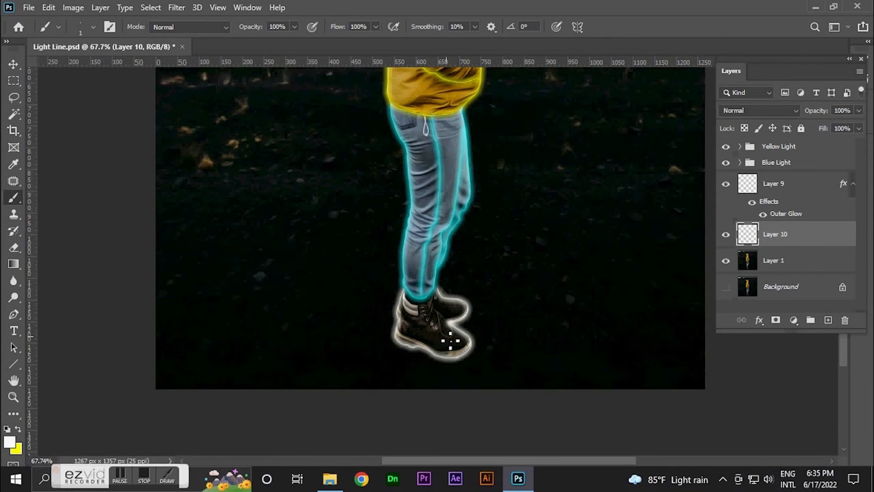
key(bracketright)
key(bracketright)
key(bracketright)
key(bracketright)
key(bracketright)
key(bracketright)
key(bracketright)
key(bracketright)
key(bracketright)
key(bracketright)
key(bracketright)
key(bracketright)
key(bracketright)
key(bracketright)
key(bracketright)
key(bracketright)
key(bracketright)
key(bracketright)
key(bracketright)
key(bracketright)
click(430, 325)
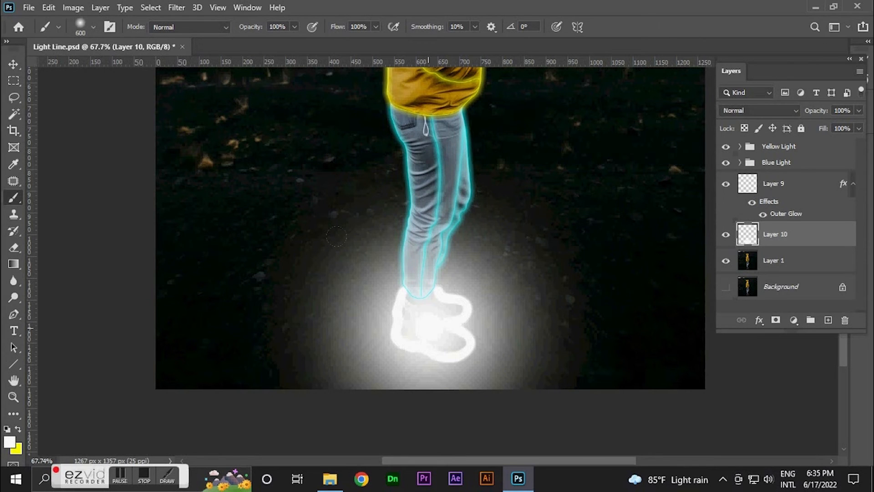
click(734, 113)
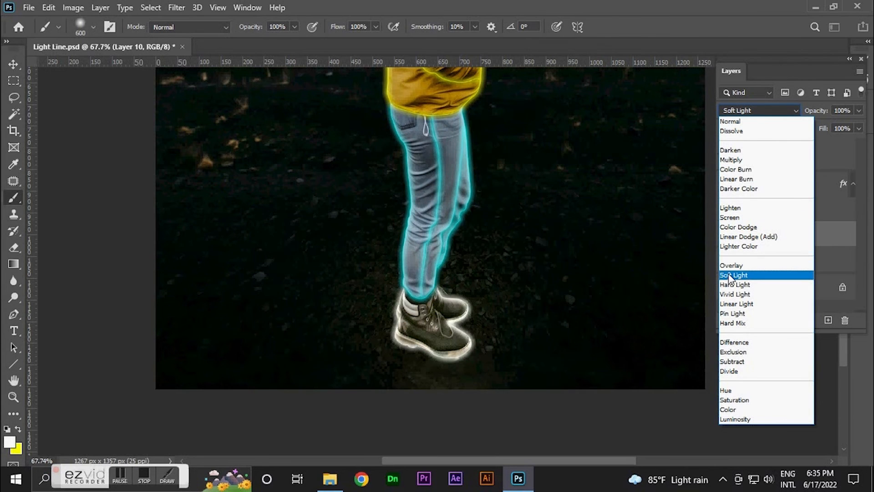
click(730, 275)
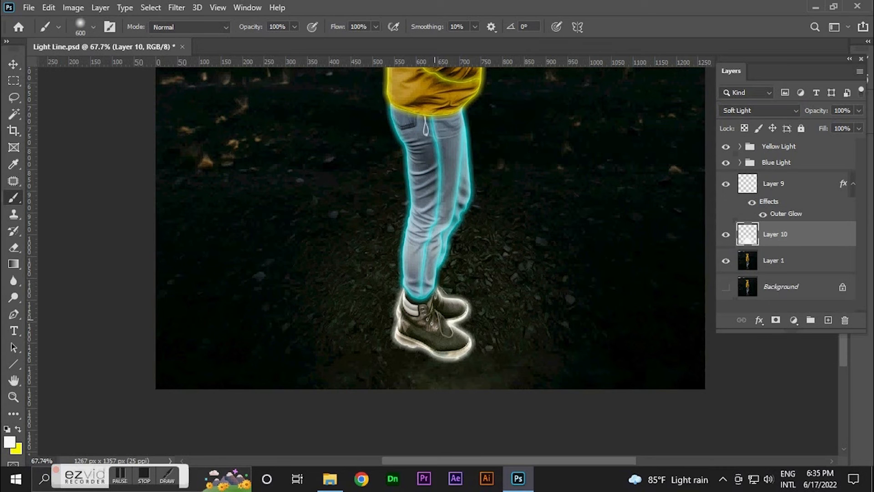
Enlarge the brush to 1000 px and paint another soft white dab over the boots on Layer 10.
click(14, 65)
scroll(561, 179, down, 4)
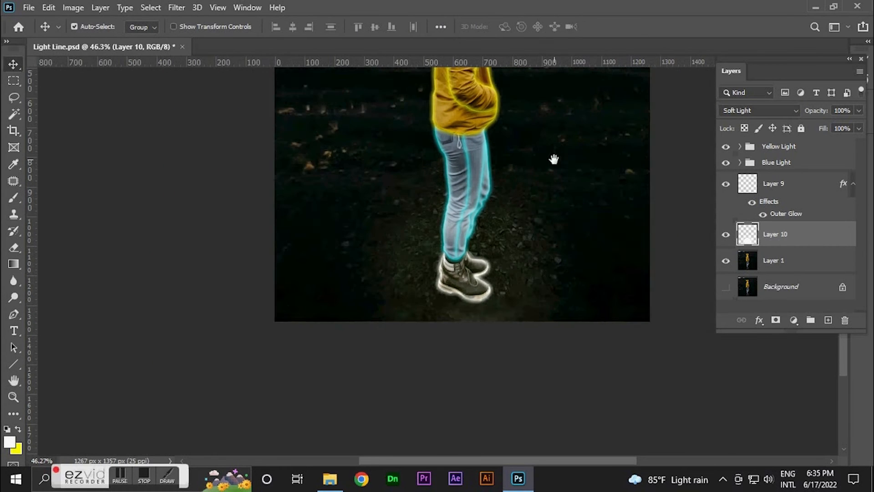
drag(558, 175, 517, 265)
key(b)
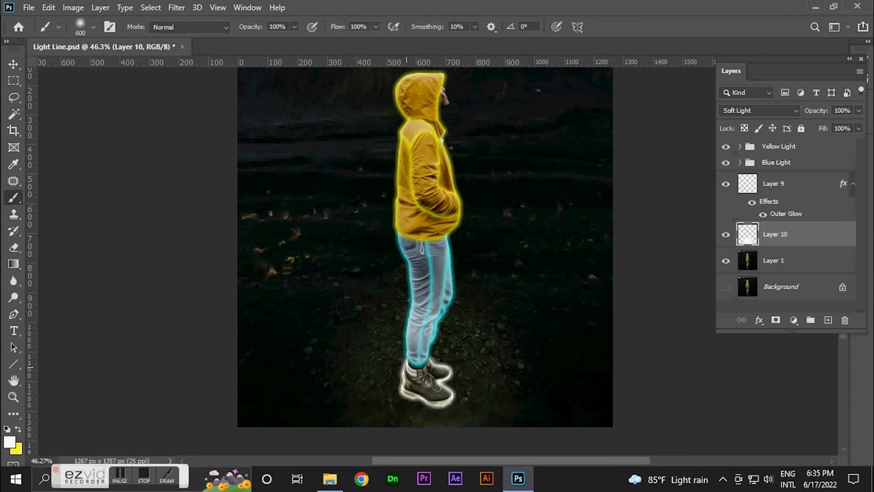
click(427, 365)
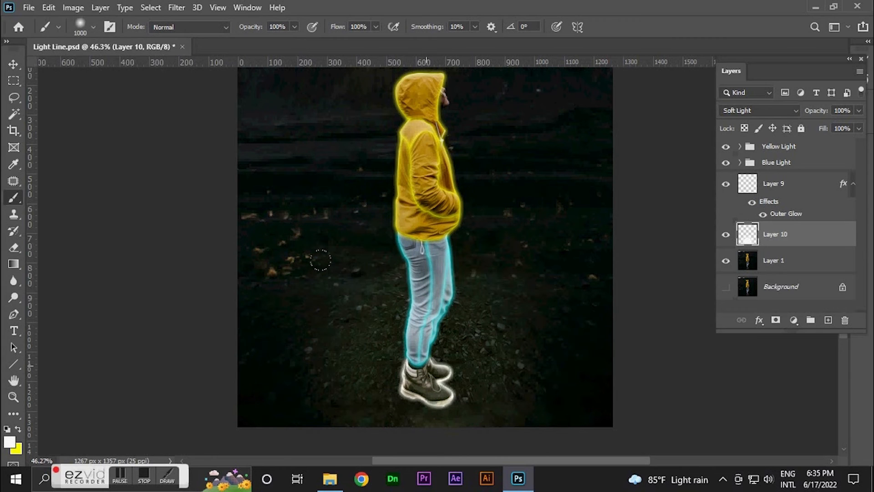
Scale Layer 10's light to 73.24% with Free Transform and move it down to the photo's lower edge around the boots.
click(8, 68)
key(ctrl+t)
drag(612, 124, 562, 164)
drag(513, 334, 508, 378)
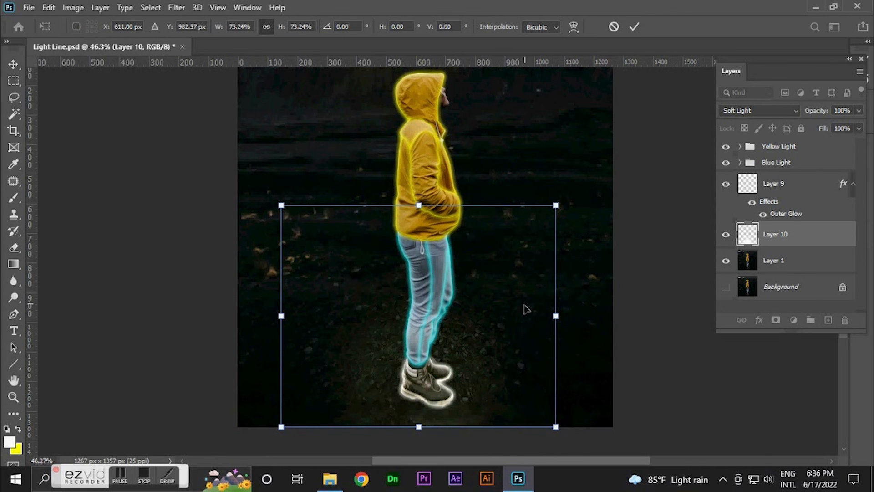
key(Return)
Compare the image with Layer 10 hidden and shown to judge the white light on the ground.
scroll(521, 309, down, 2)
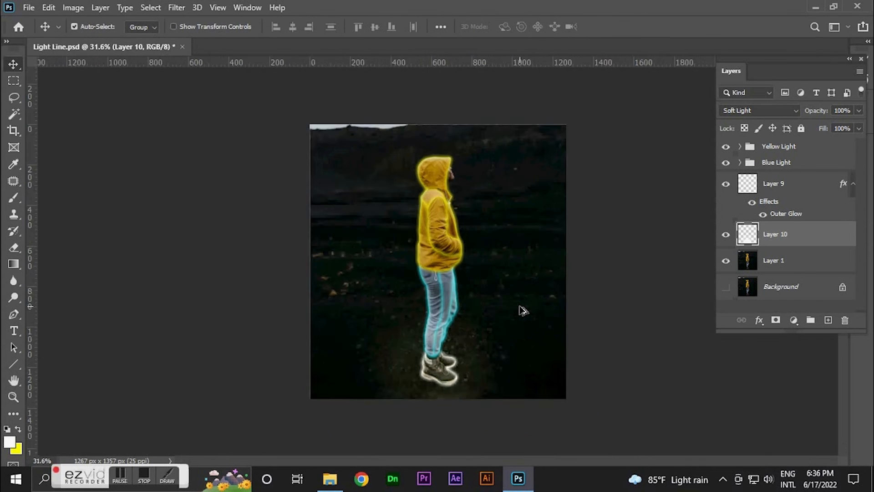
scroll(519, 319, up, 1)
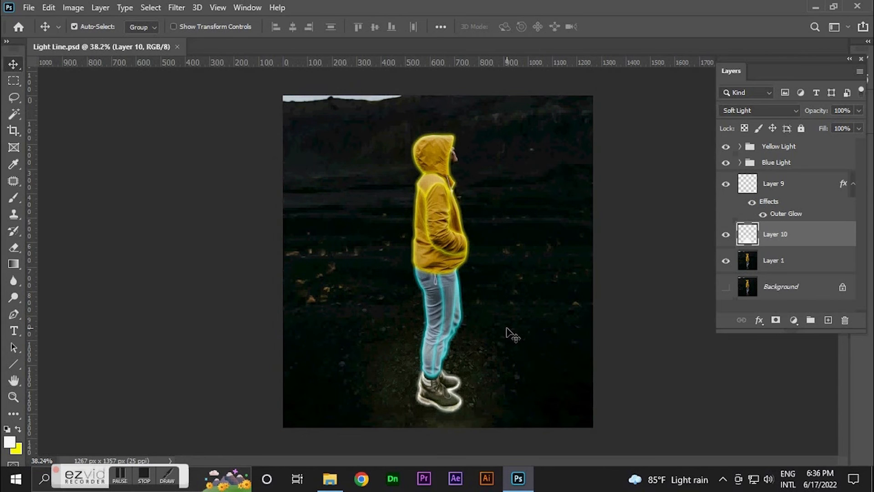
scroll(510, 255, down, 2)
scroll(537, 221, up, 1)
click(795, 197)
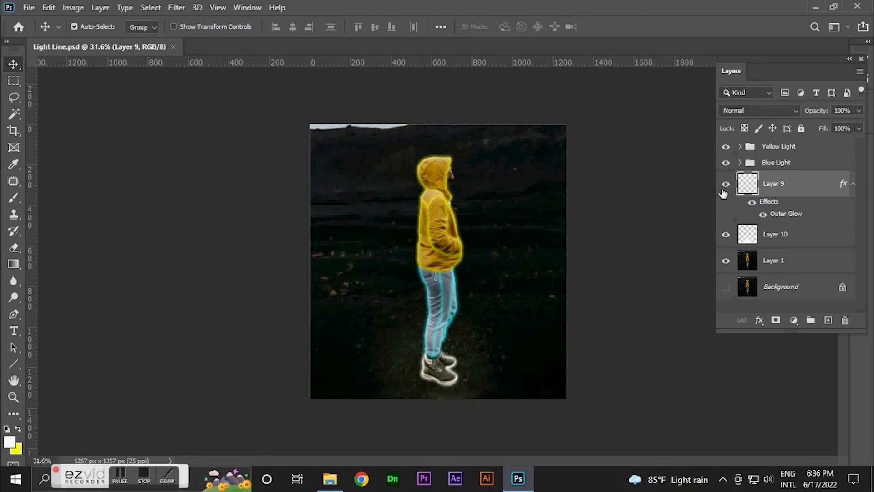
click(726, 234)
click(726, 234)
click(726, 235)
click(727, 237)
click(727, 237)
click(725, 236)
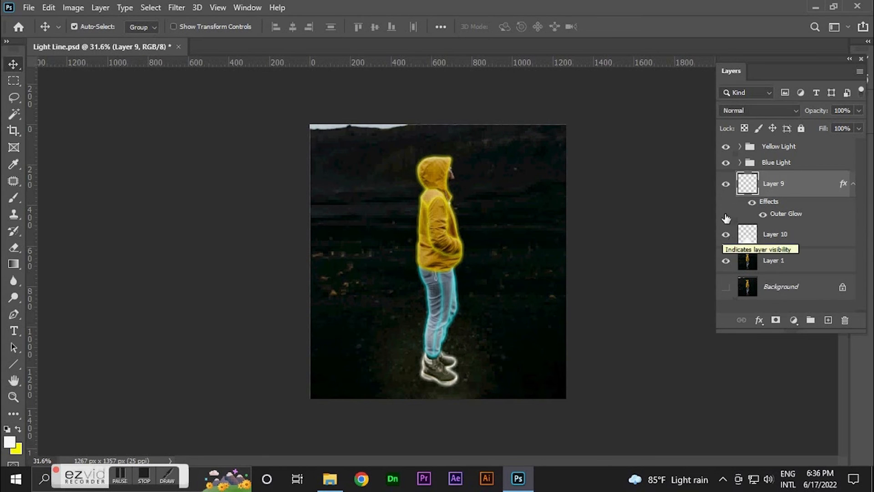
Flatten Layer 10's light vertically around the boots with Free Transform and widen it beyond the photo's side edges.
click(787, 241)
key(ctrl+t)
drag(434, 247, 434, 297)
drag(434, 400, 434, 399)
drag(434, 297, 433, 301)
drag(463, 361, 463, 354)
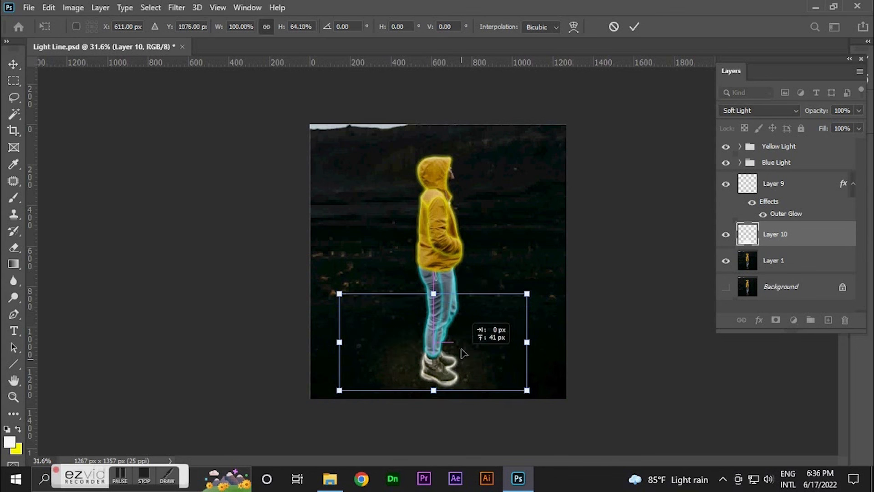
drag(433, 294, 433, 309)
drag(527, 350, 640, 349)
key(Return)
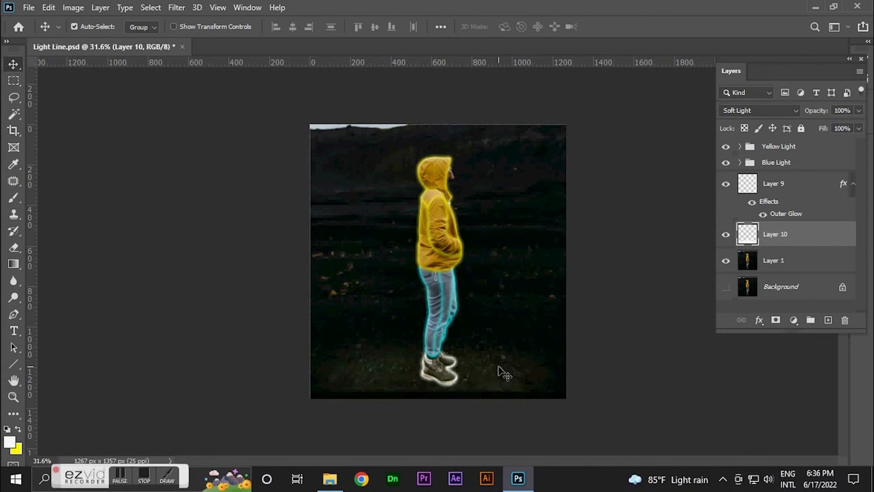
Stretch Layer 10's light down to the photo's lower edge and save the document.
key(ctrl+t)
drag(434, 391, 435, 392)
key(Return)
key(b)
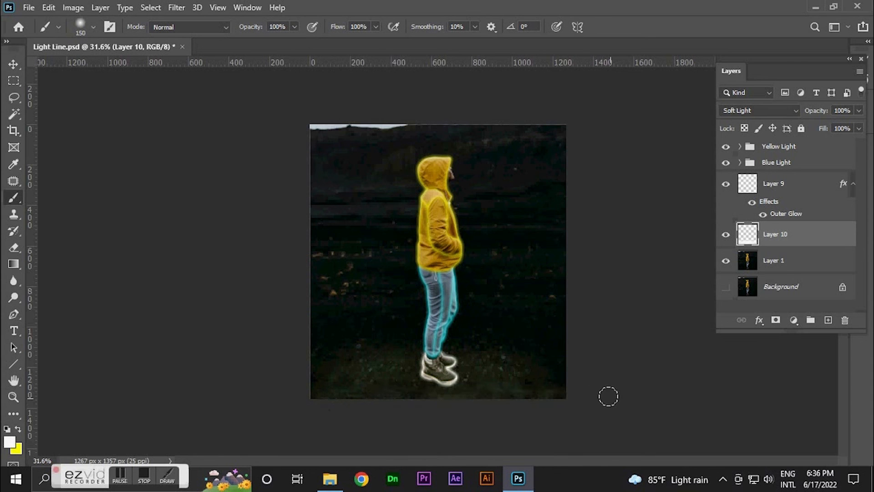
key(ctrl+s)
Group the white light layers, Layer 9 and Layer 10, name the group White Light, and save the document.
scroll(501, 279, up, 3)
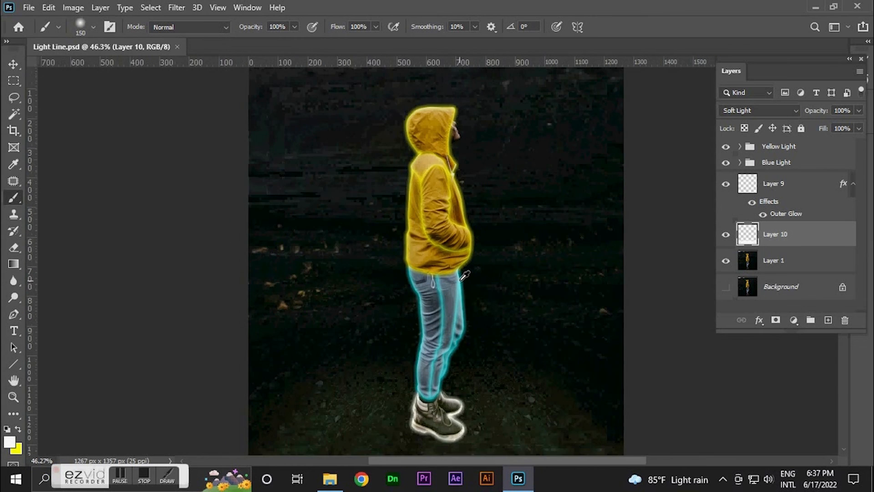
scroll(500, 279, down, 1)
scroll(561, 304, down, 1)
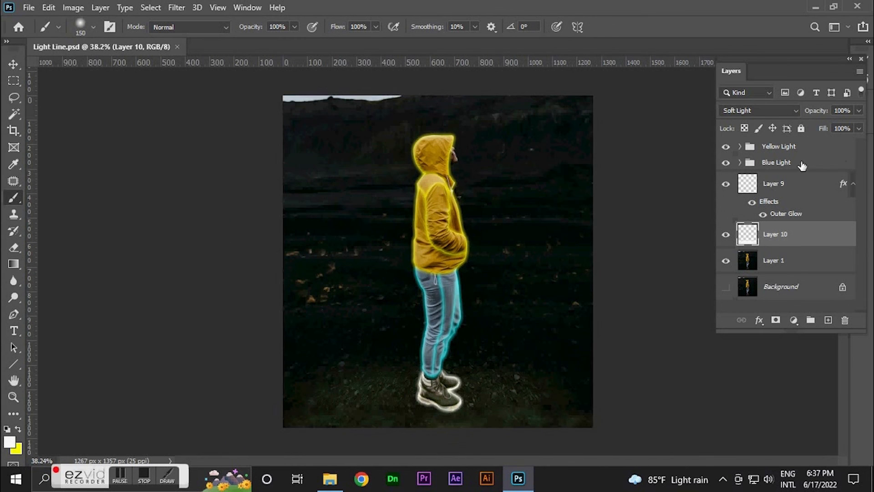
click(782, 190)
key(ctrl+g)
double_click(775, 178)
text(White Ligh)
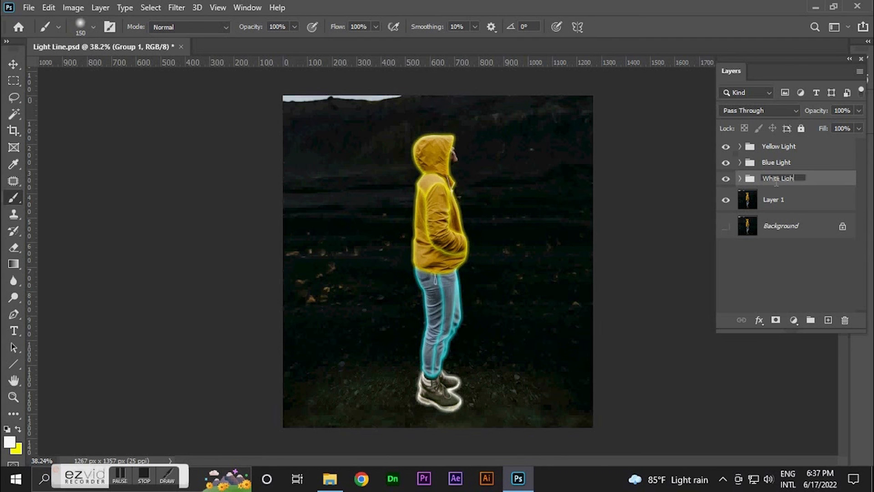
text(t)
key(Return)
key(ctrl+s)
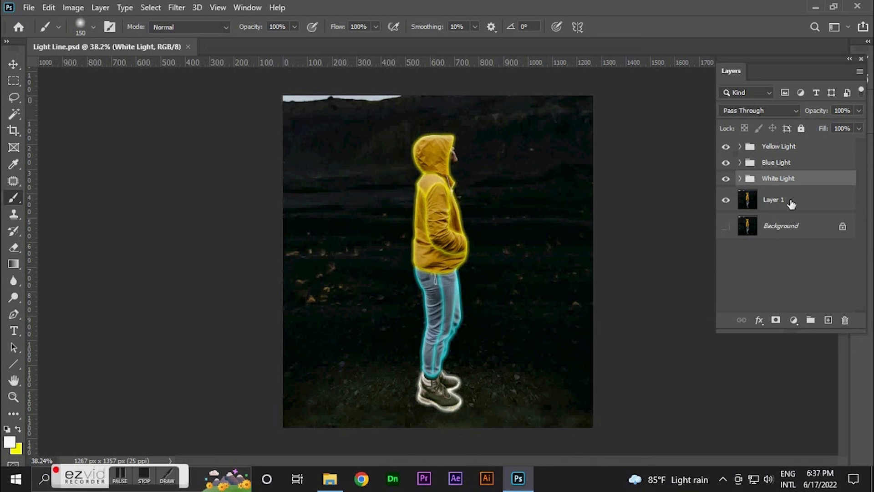
Stamp all visible layers into a new layer above the Yellow Light group and open it in the Camera Raw filter.
click(803, 153)
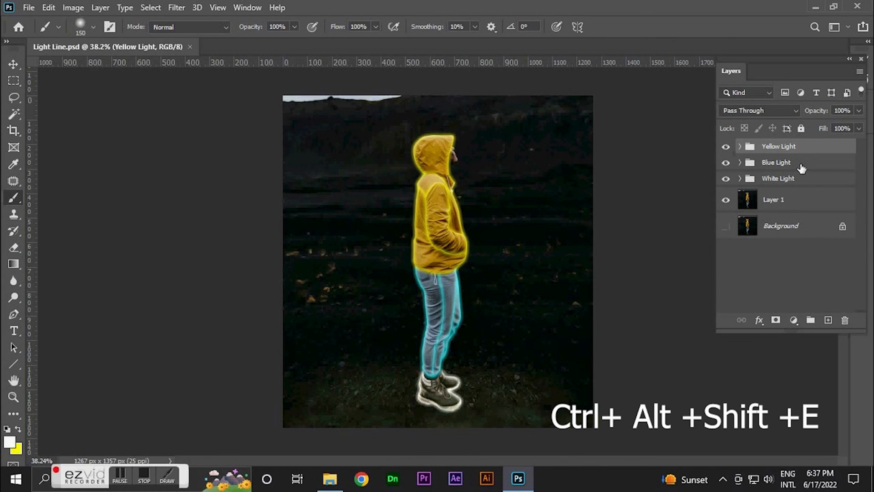
key(ctrl+alt+shift+e)
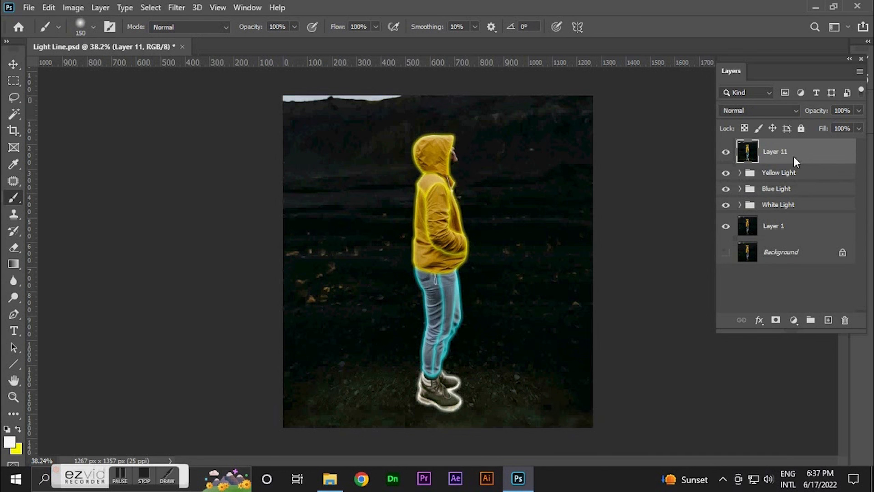
key(ctrl+shift+a)
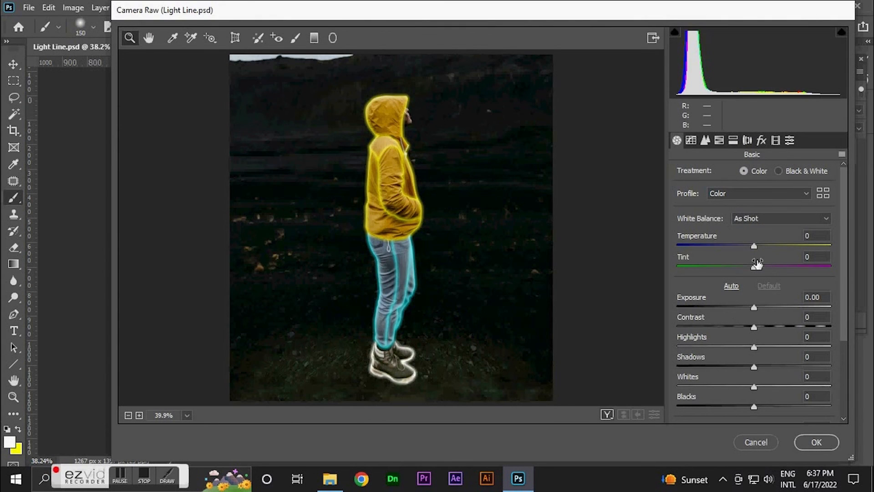
Apply a Camera Raw adjustment with Temperature +3, Clarity +18, Vibrance +14 and Saturation +5.
drag(754, 246, 759, 246)
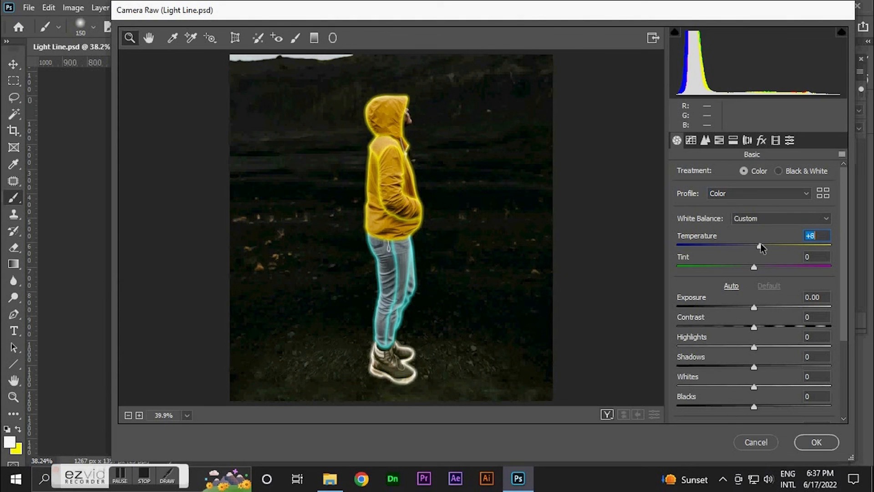
scroll(751, 319, down, 3)
drag(754, 341, 768, 342)
drag(757, 391, 763, 394)
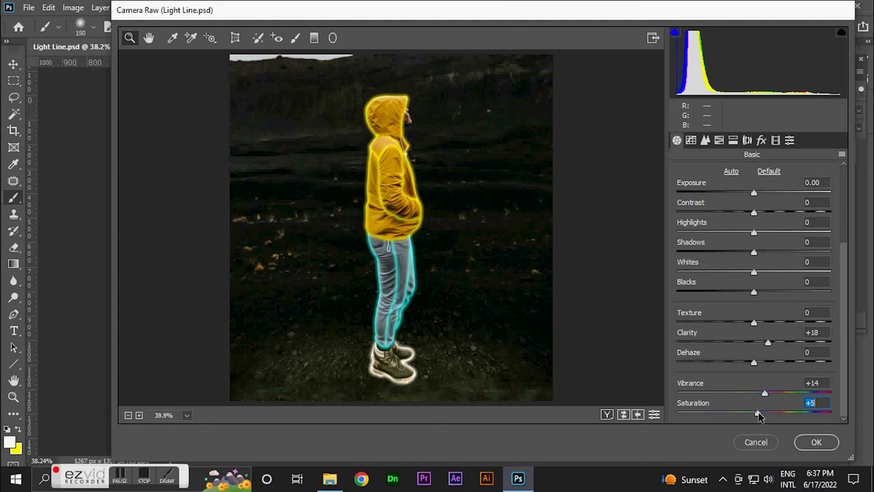
scroll(747, 210, up, 3)
drag(761, 225, 758, 224)
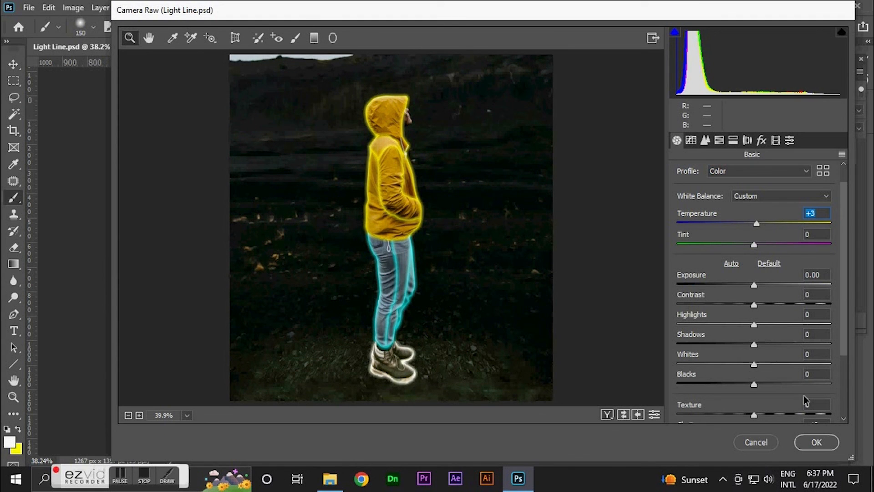
click(817, 442)
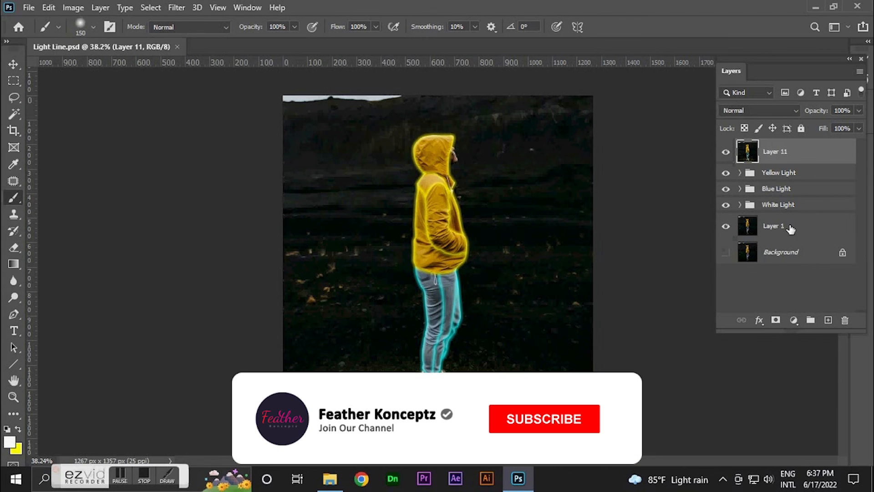
Group everything from the stamped layer down to Layer 1, leaving Background out, and name the group Edite.
shift+click(788, 226)
key(ctrl+g)
double_click(769, 146)
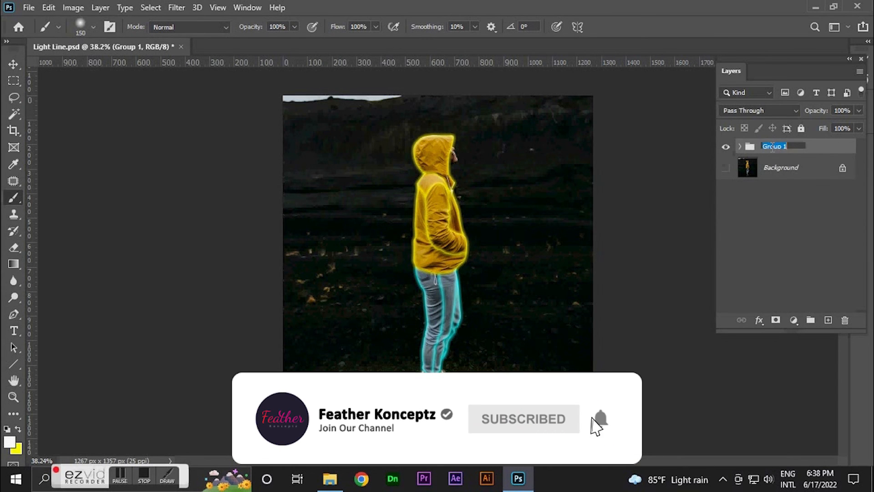
text(Edite)
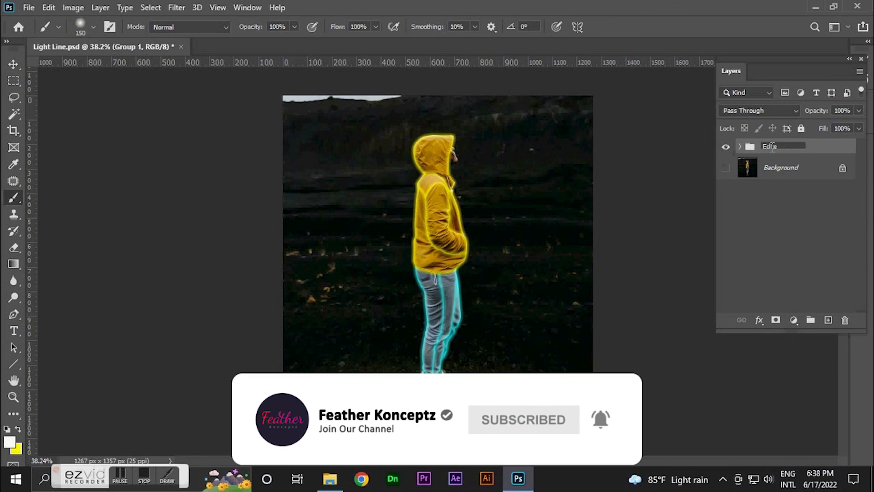
key(Return)
With the Background layer shown, compare the photo with the Edite group hidden and shown, and save the document.
click(726, 146)
click(728, 146)
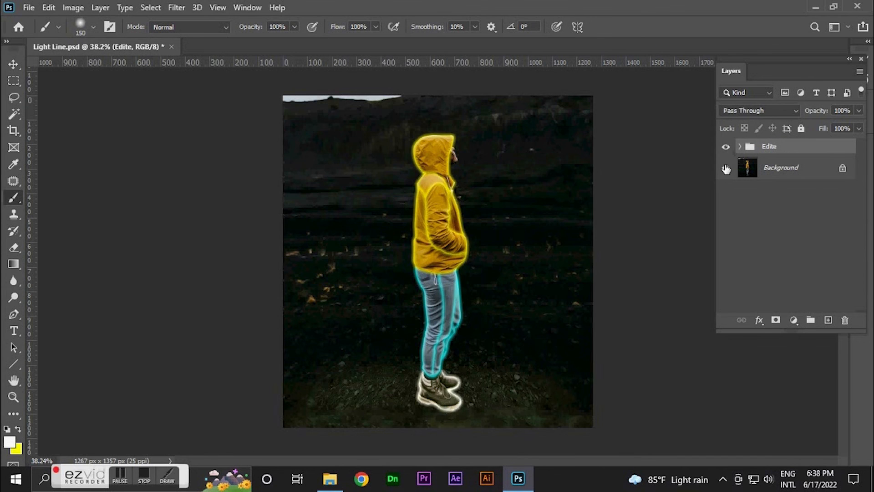
click(727, 147)
click(727, 147)
click(727, 147)
click(727, 147)
click(727, 147)
click(727, 147)
click(727, 147)
click(727, 147)
click(727, 147)
click(726, 147)
click(726, 147)
click(725, 147)
click(725, 147)
click(724, 147)
click(723, 148)
click(723, 147)
click(723, 147)
click(722, 147)
click(721, 147)
click(720, 147)
key(ctrl+s)
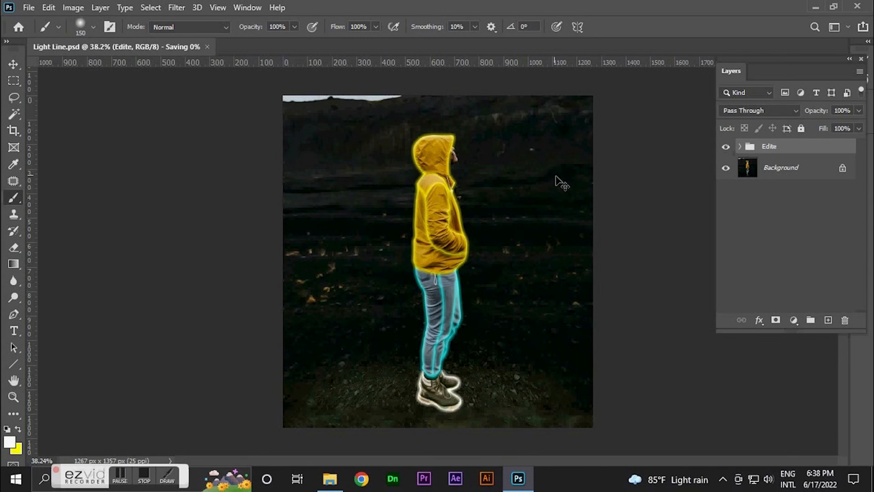
scroll(477, 208, up, 1)
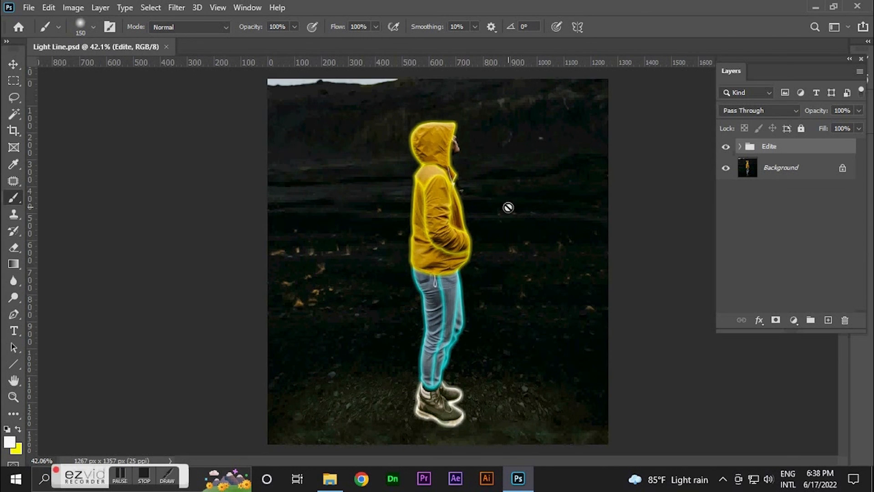